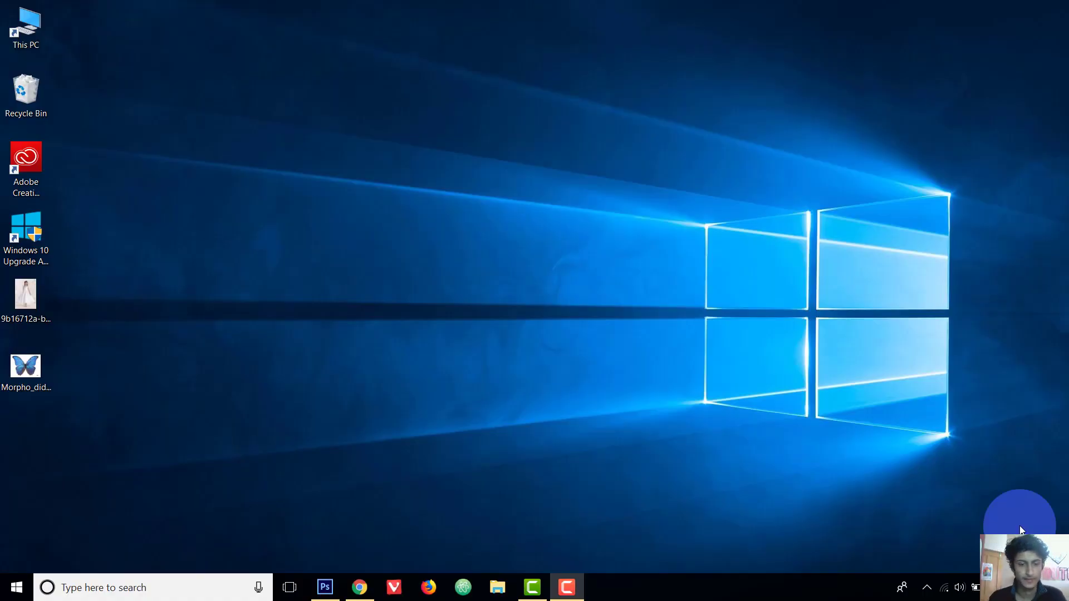
- Review the wedding-dress image results and their Usage rights license options
left_click(360, 588)
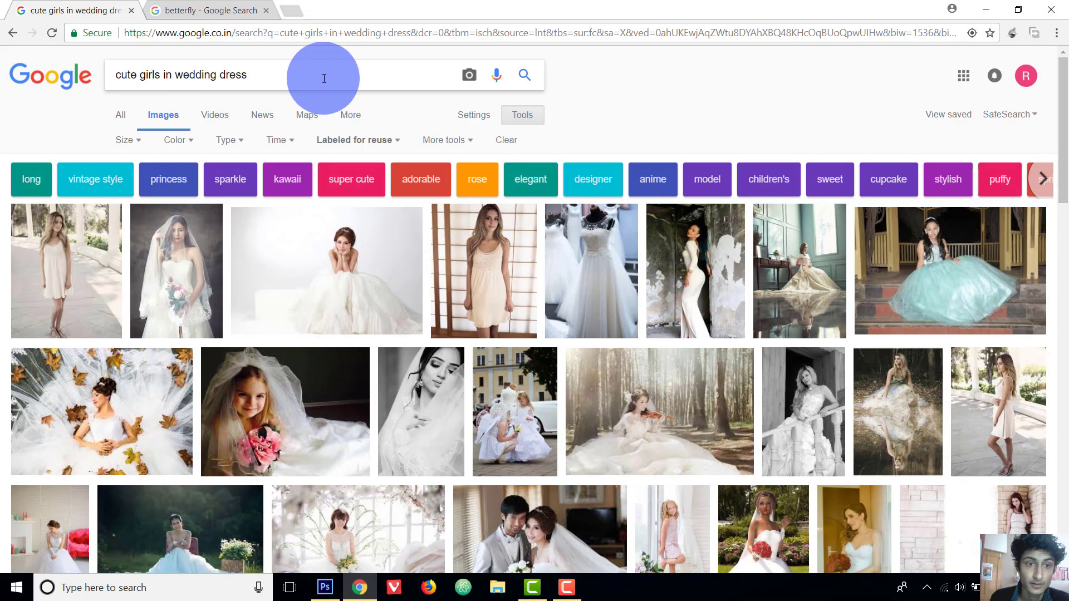
left_click_drag(268, 75, 63, 74)
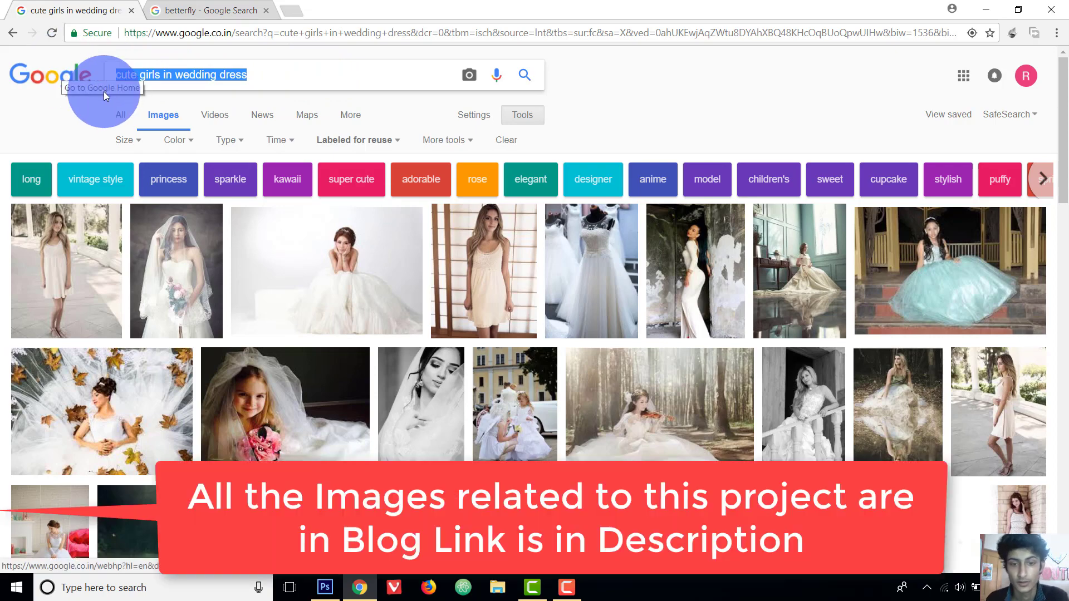
scroll(252, 181, "down", 5)
scroll(255, 189, "up", 5)
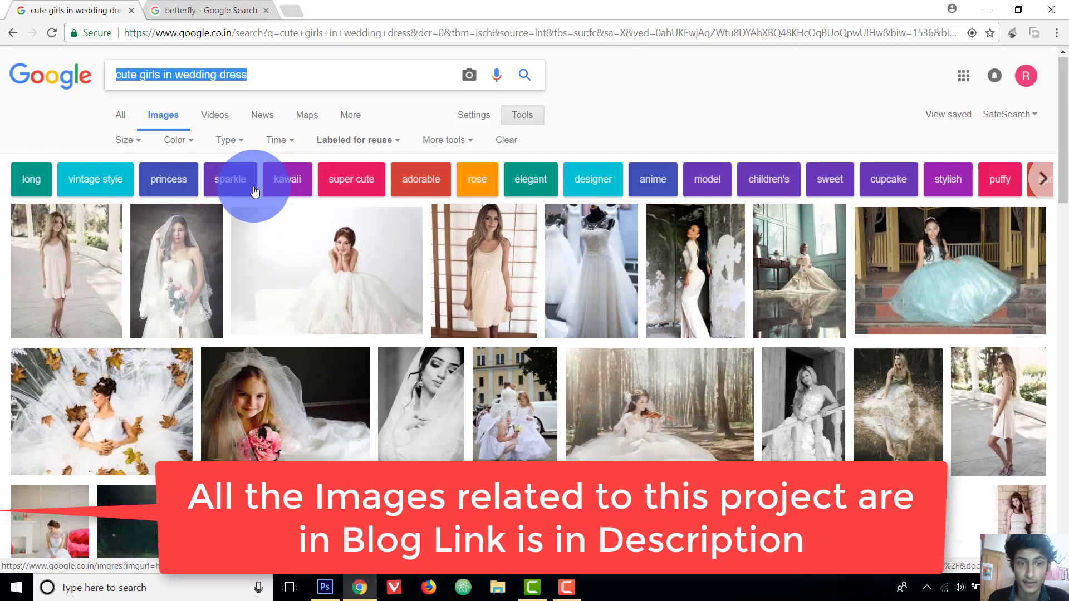
left_click(467, 154)
left_click(366, 146)
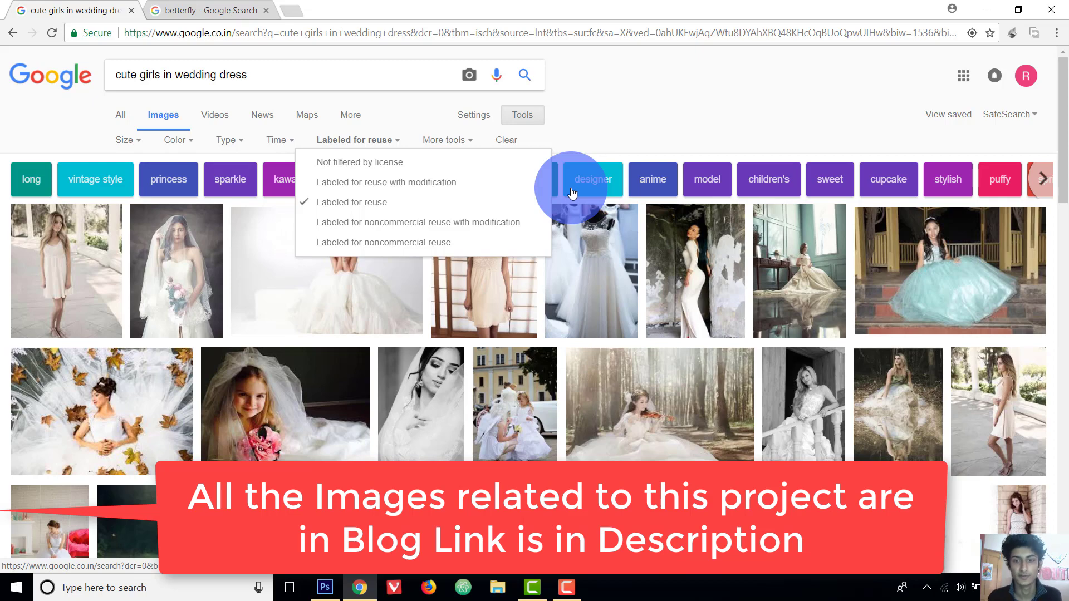
- Check the Usage rights filter on the butterfly results, then minimize the browser
left_click(206, 12)
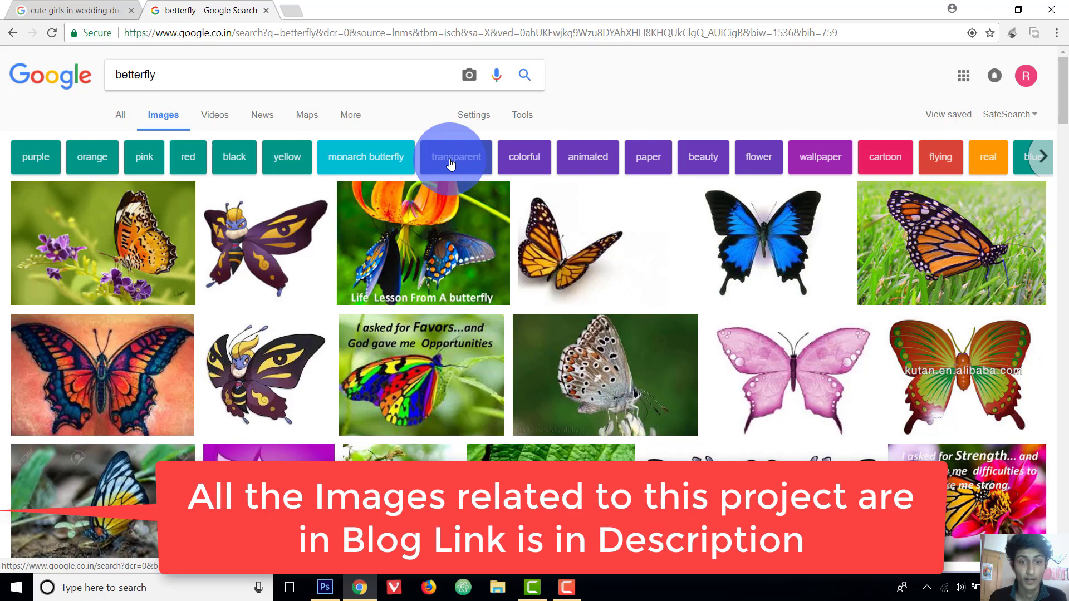
left_click(515, 117)
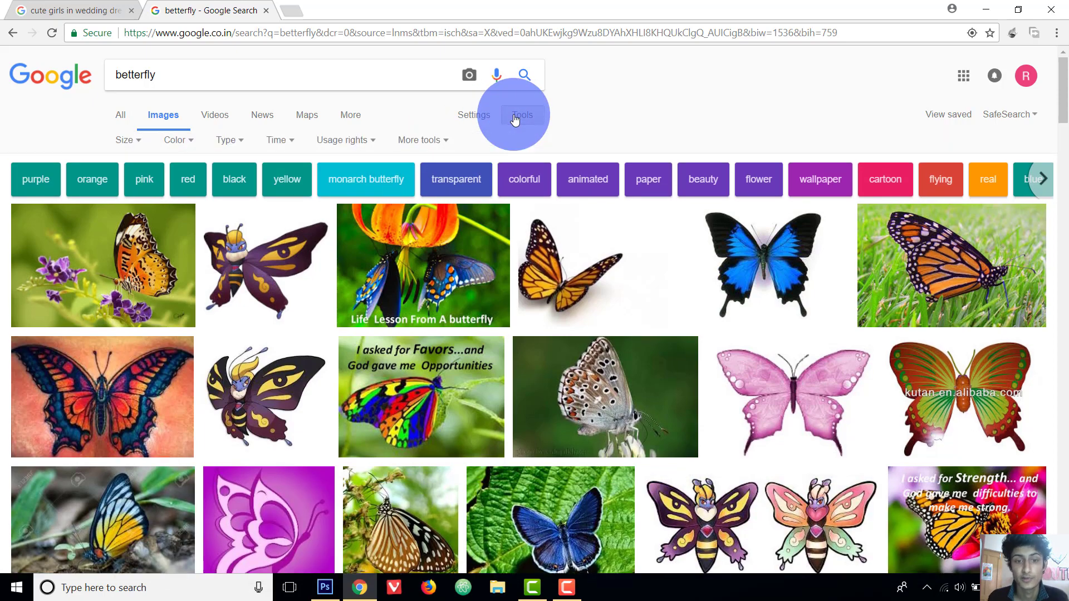
left_click(343, 140)
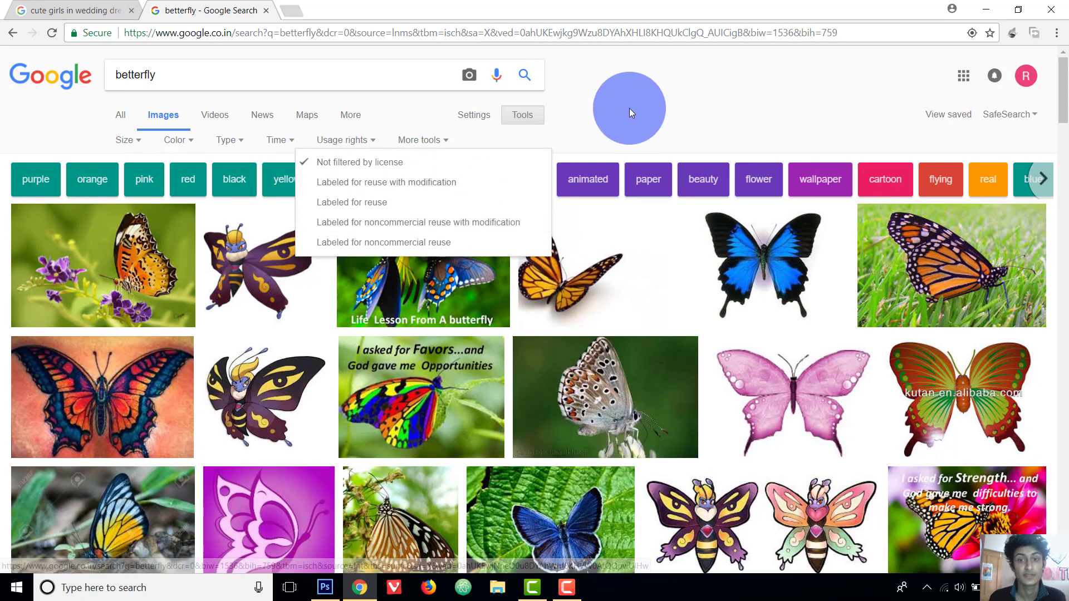
left_click(631, 100)
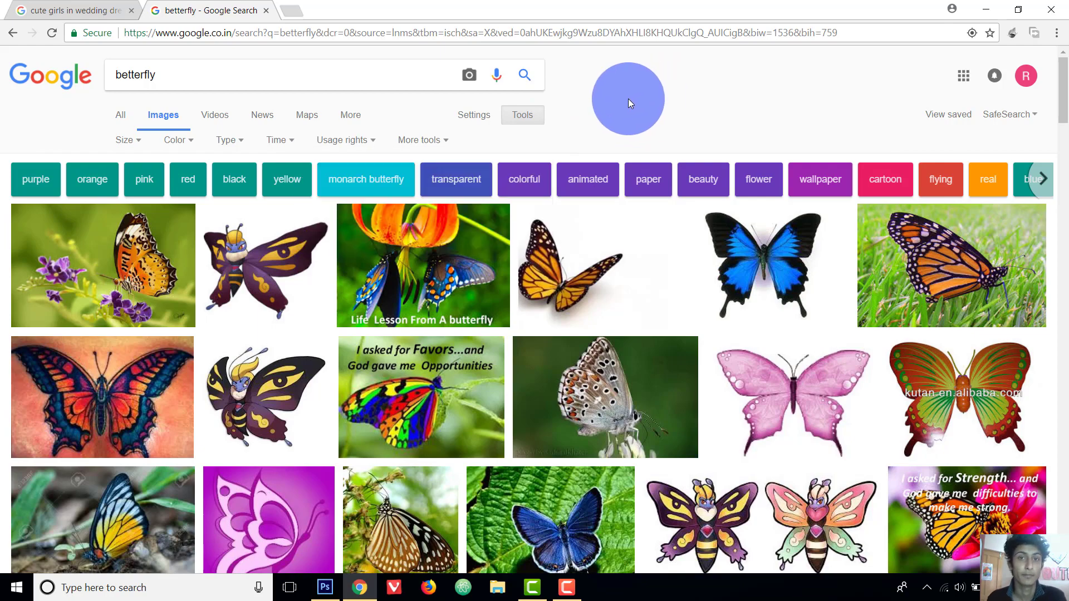
left_click(986, 10)
- Preview the girl and butterfly pictures in Photos, close them, and bring up Photoshop
double_click(24, 295)
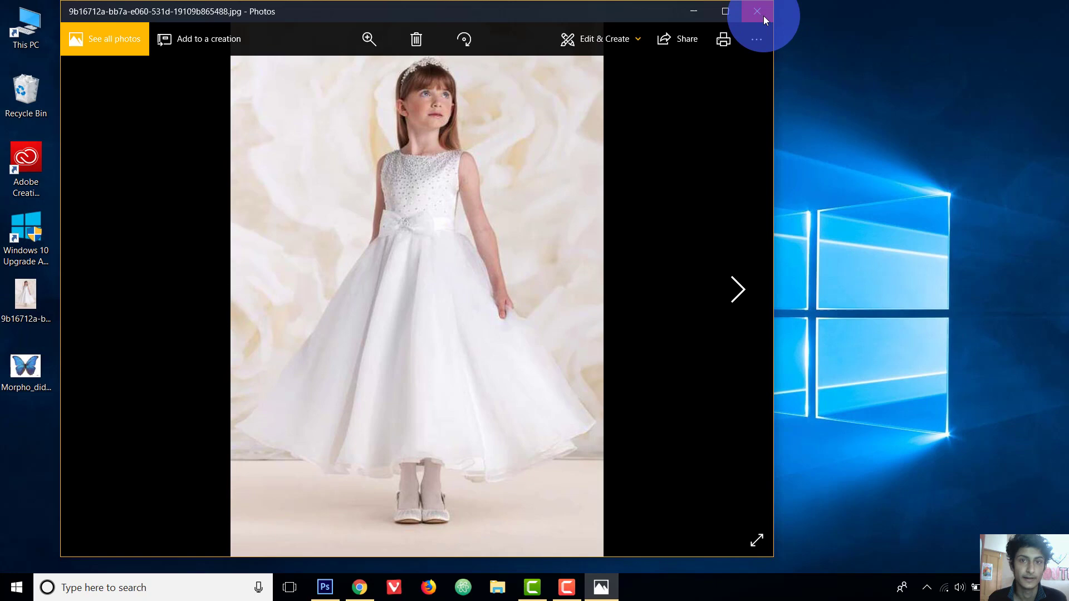
left_click(764, 16)
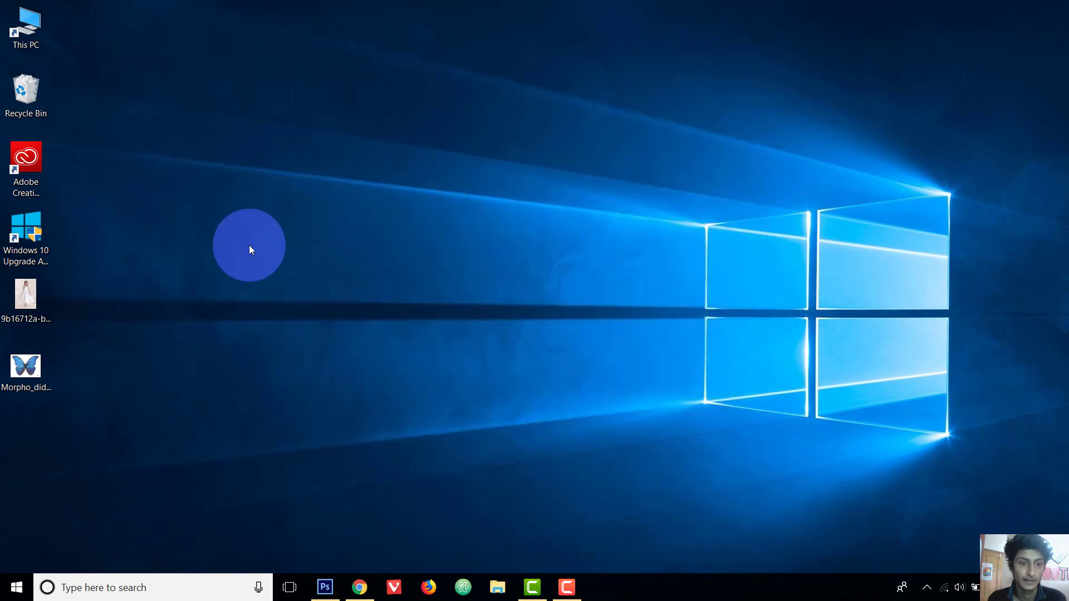
double_click(22, 372)
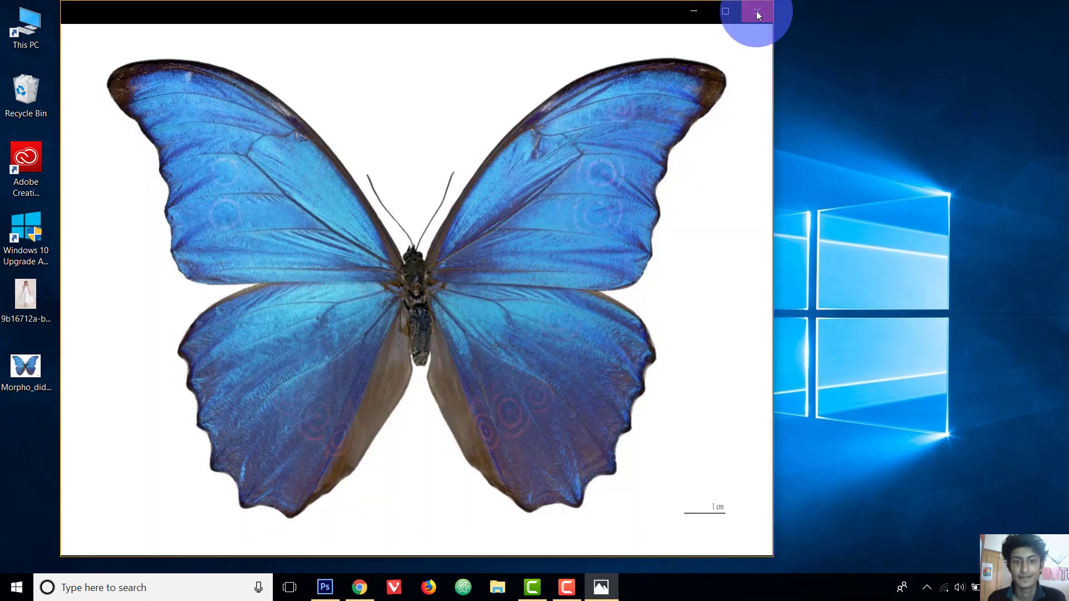
left_click(757, 10)
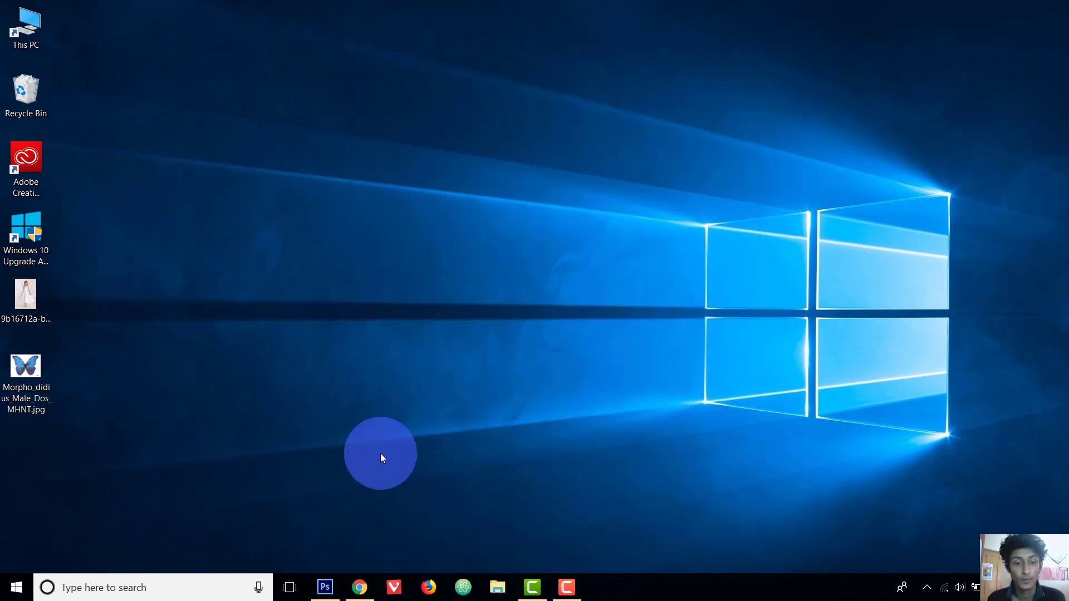
left_click(325, 588)
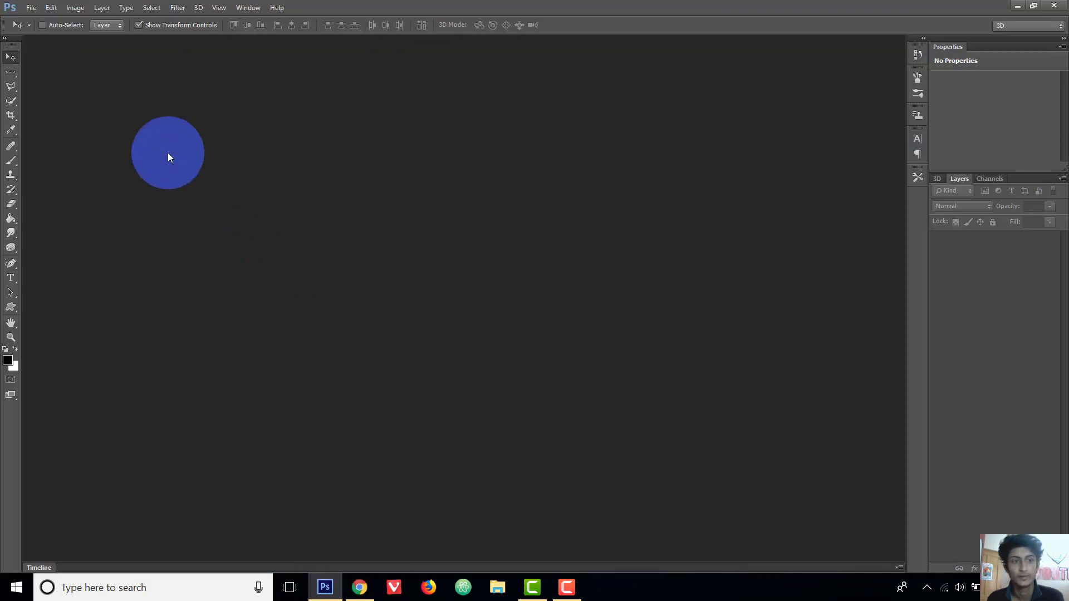
- Create a new 800×800 px, 72 ppi transparent-background document named 'cutefly'
left_click(32, 8)
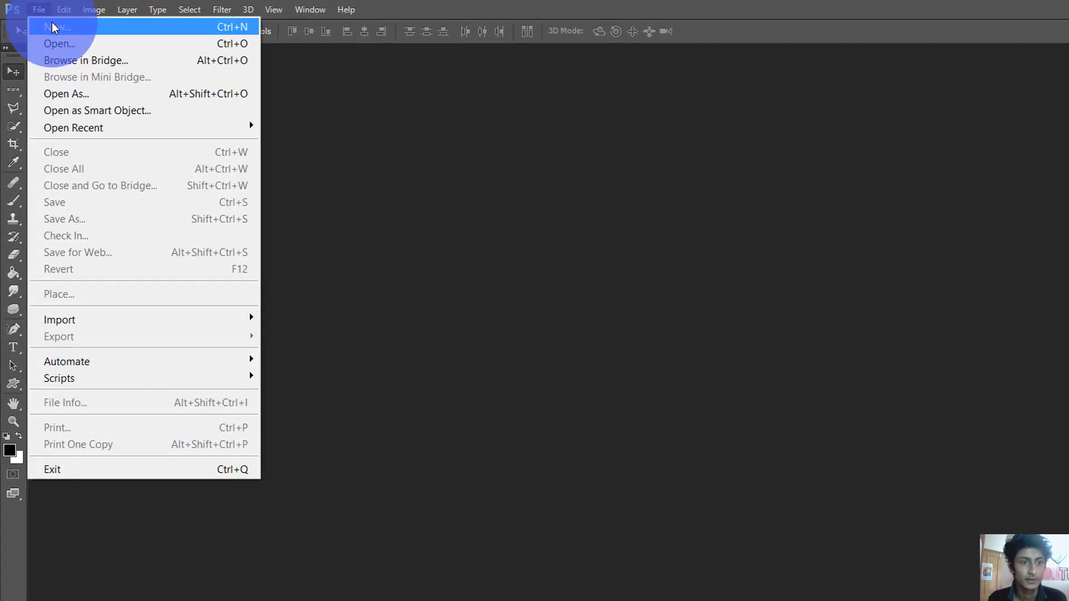
left_click(52, 22)
key("BackSpace")
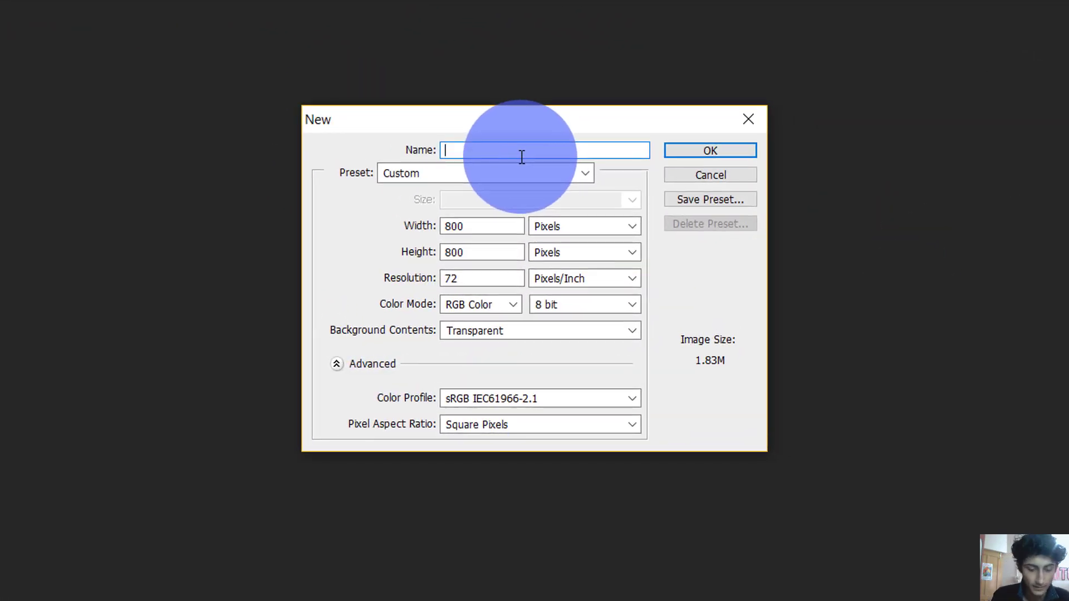
type("cutefly")
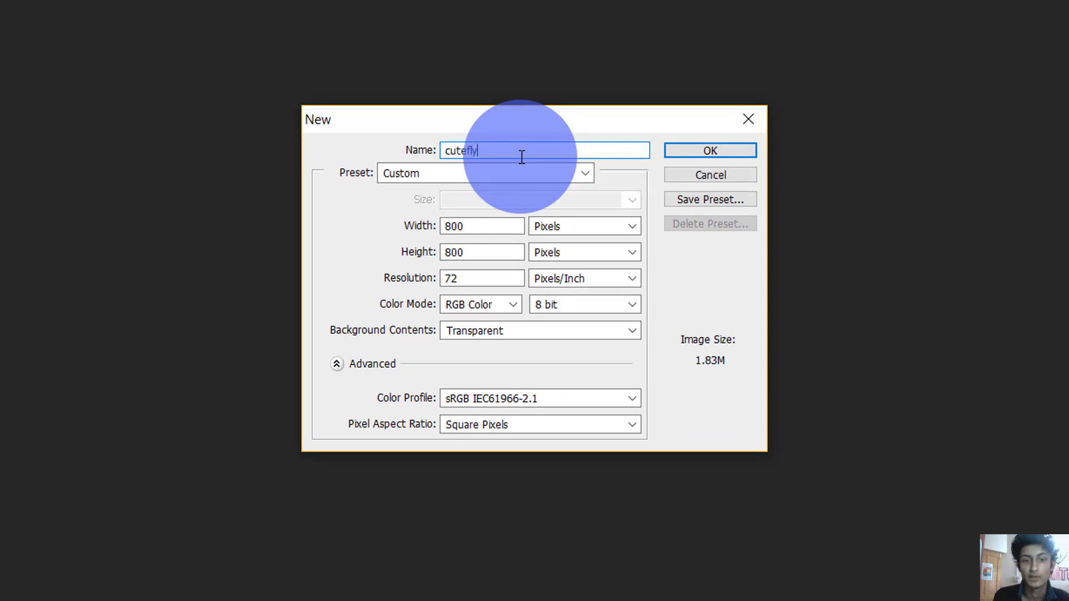
left_click(471, 220)
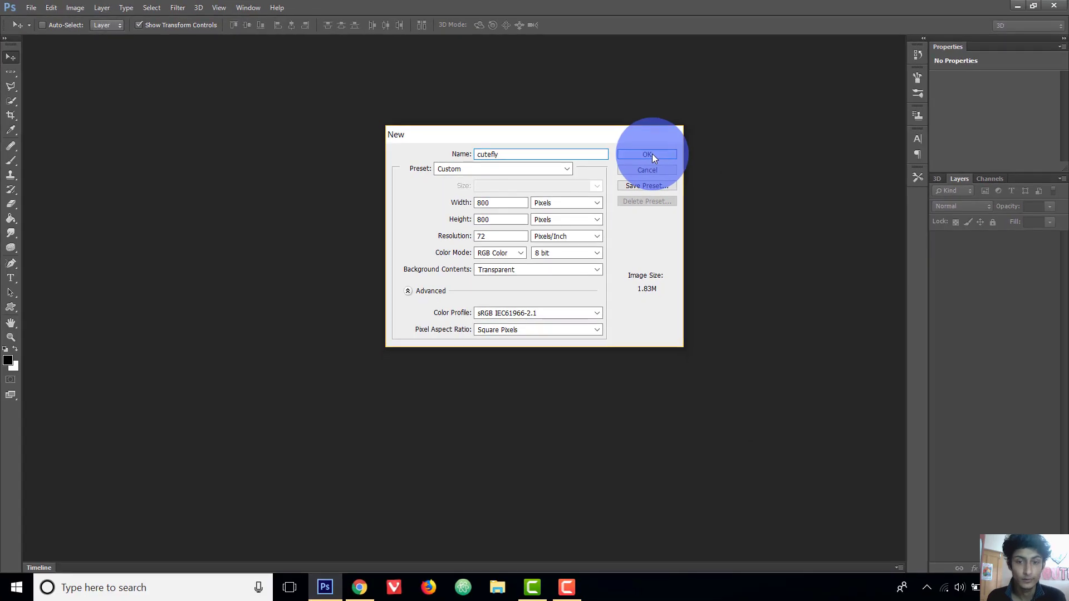
left_click(654, 155)
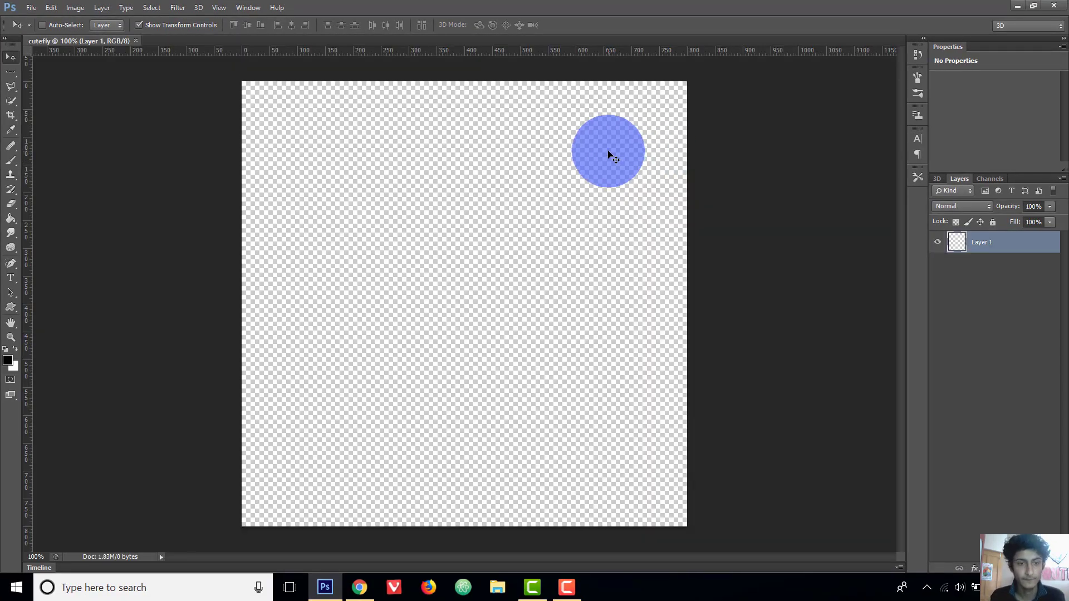
- Place the girl-in-white-dress photo onto the canvas and commit it
left_click(36, 8)
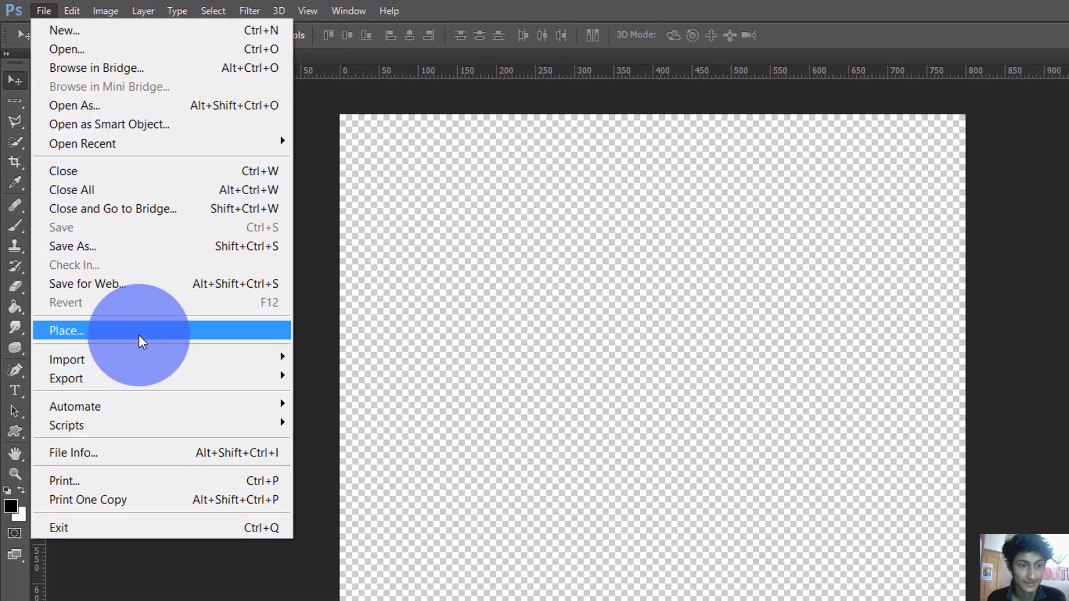
left_click(138, 335)
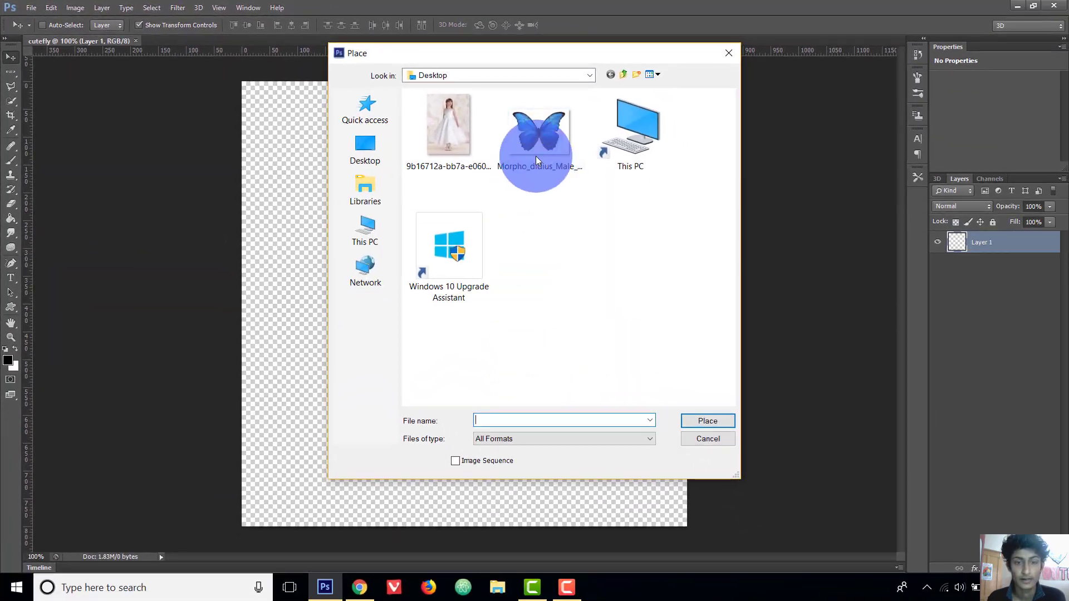
left_click(460, 124)
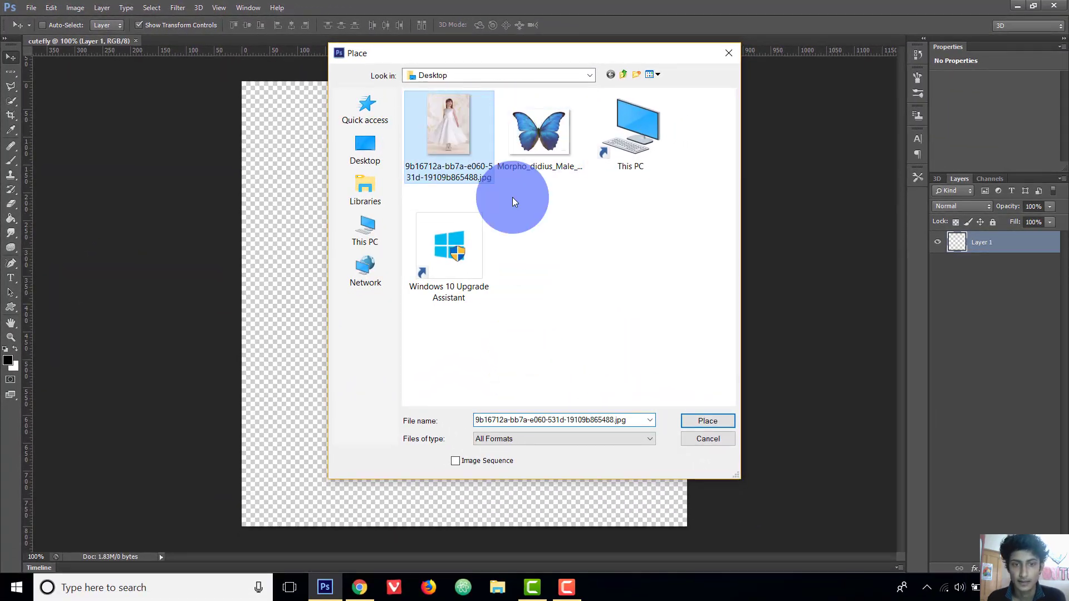
left_click(701, 422)
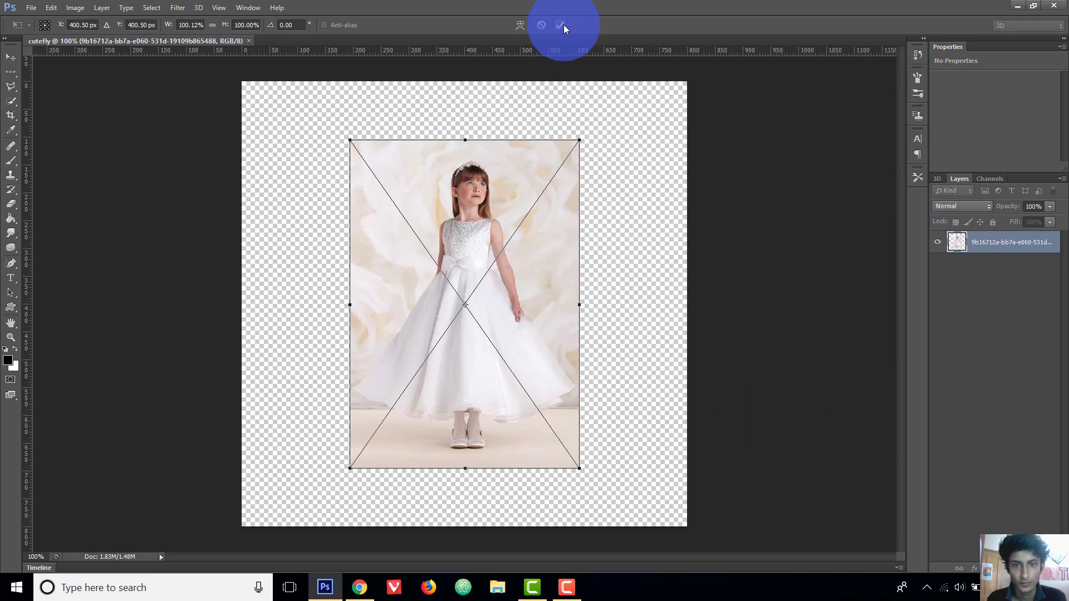
left_click(563, 27)
- Place the blue butterfly photo on top and commit it
left_click(28, 7)
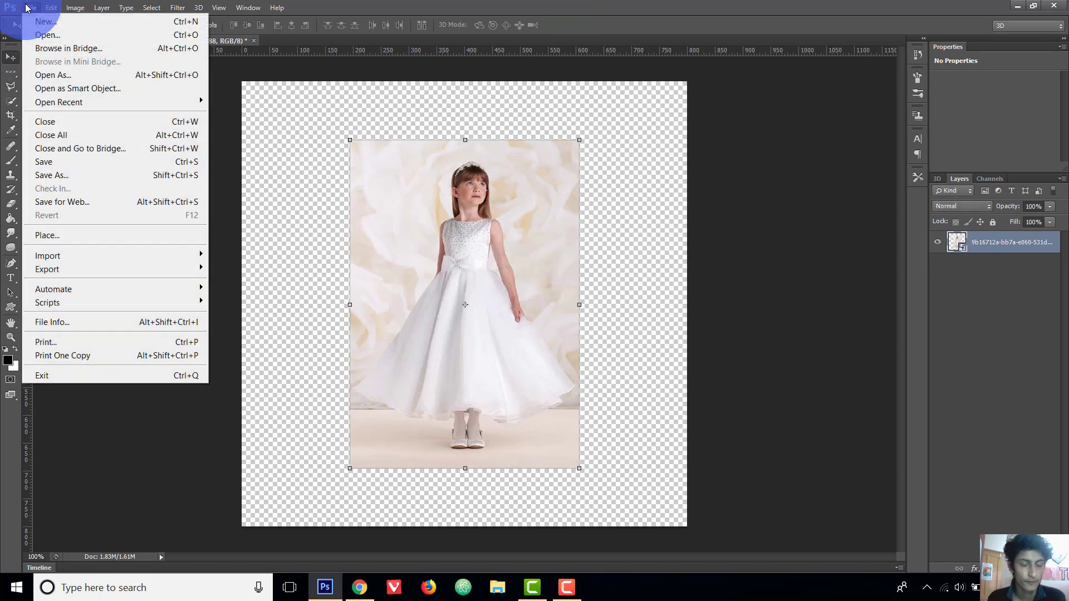
left_click(43, 233)
double_click(540, 132)
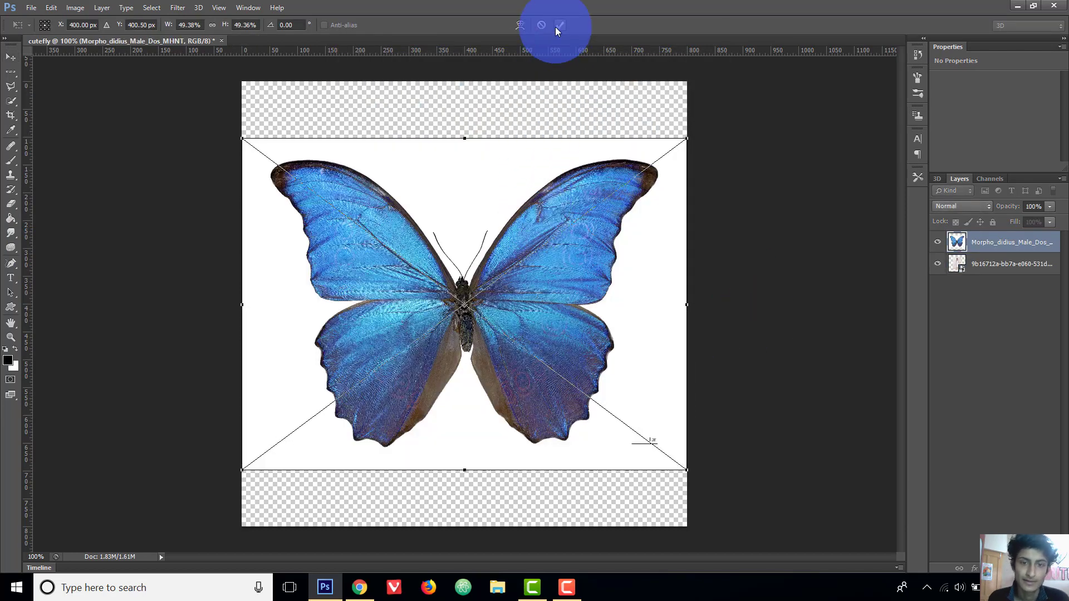
left_click(558, 25)
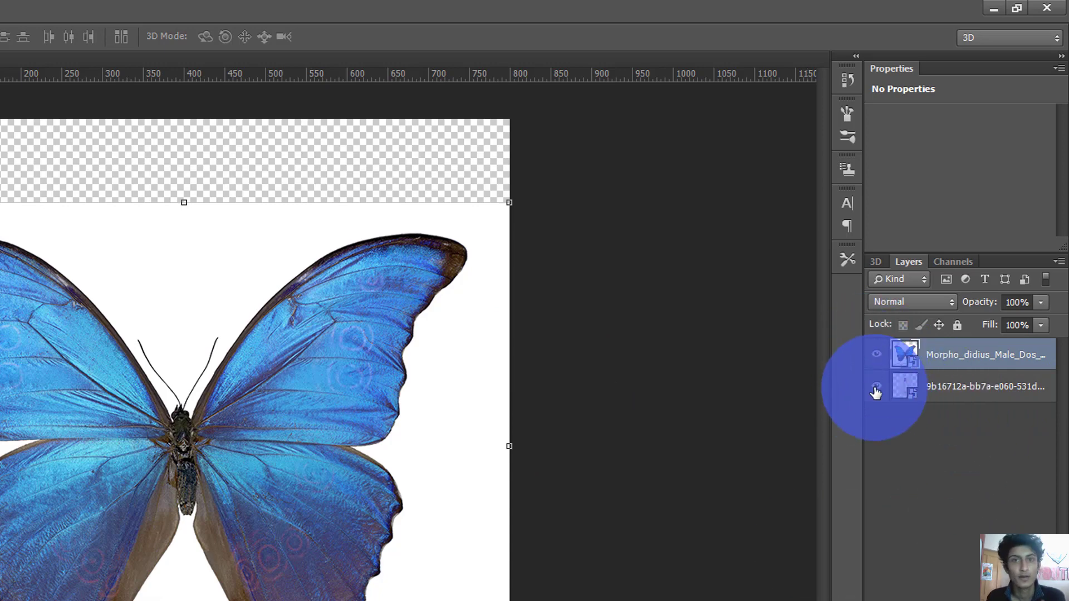
- Hide the girl layer and brush a Quick Selection over the butterfly's wings
left_click(876, 388)
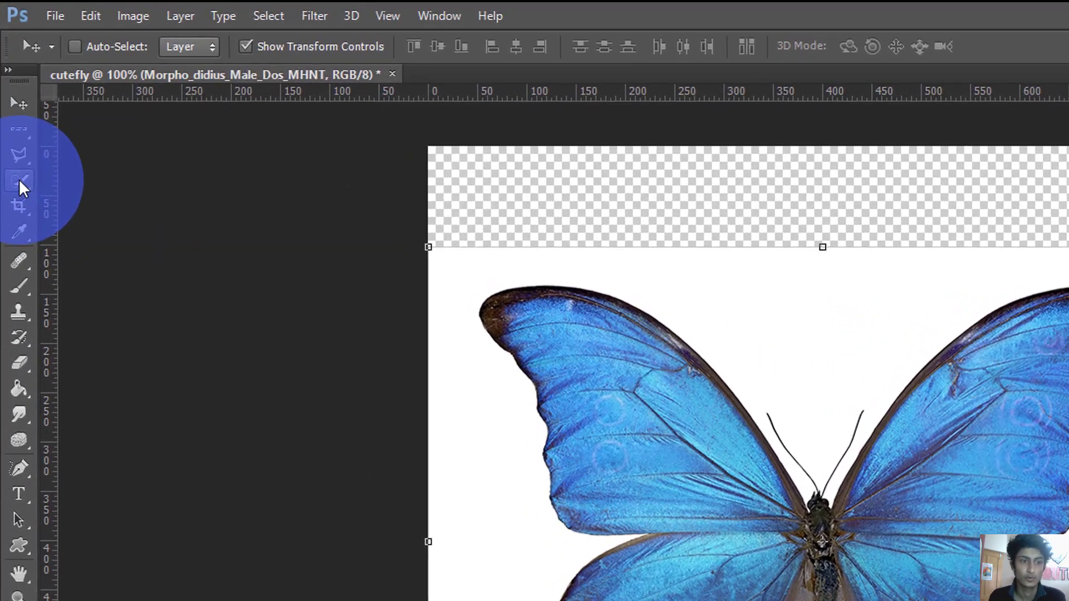
left_click(16, 148)
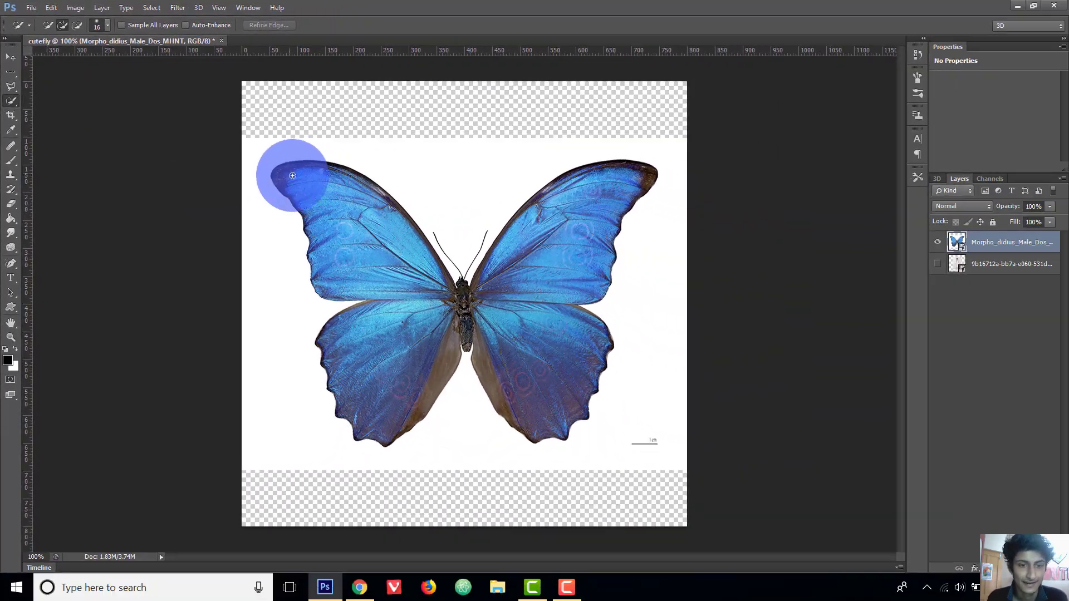
left_click_drag(293, 175, 347, 243)
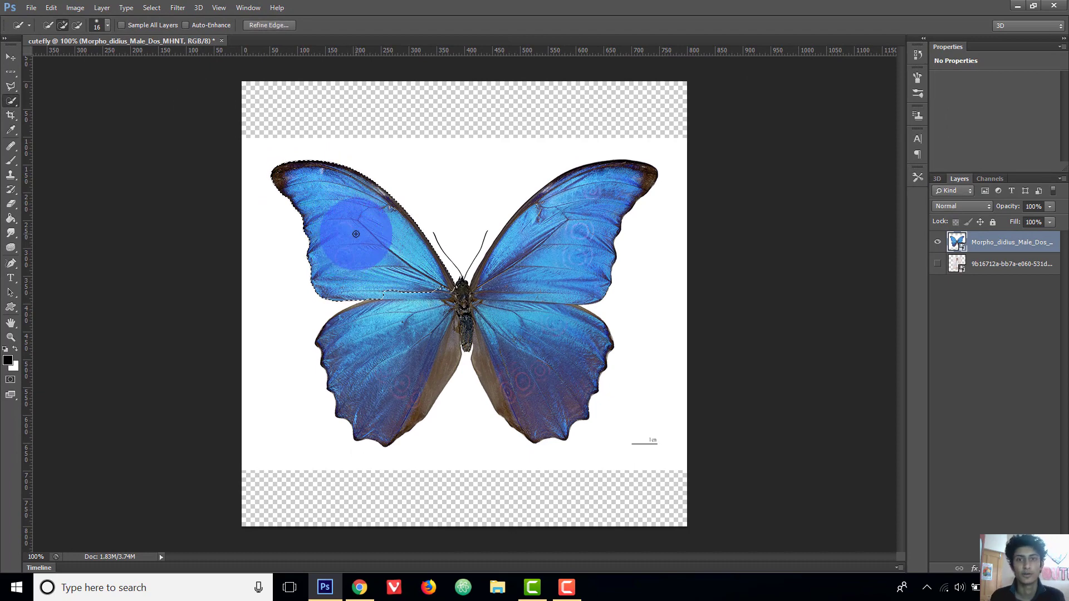
mouse_move(356, 234)
left_mouse_down()
mouse_move(340, 365)
mouse_move(546, 222)
mouse_move(520, 378)
left_mouse_up()
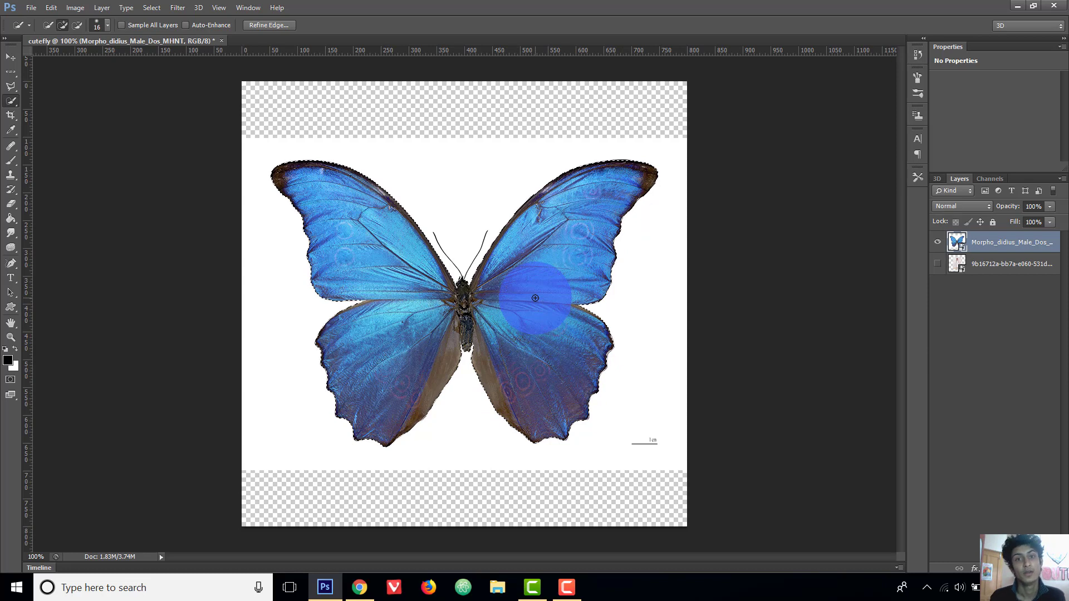
right_click(530, 294)
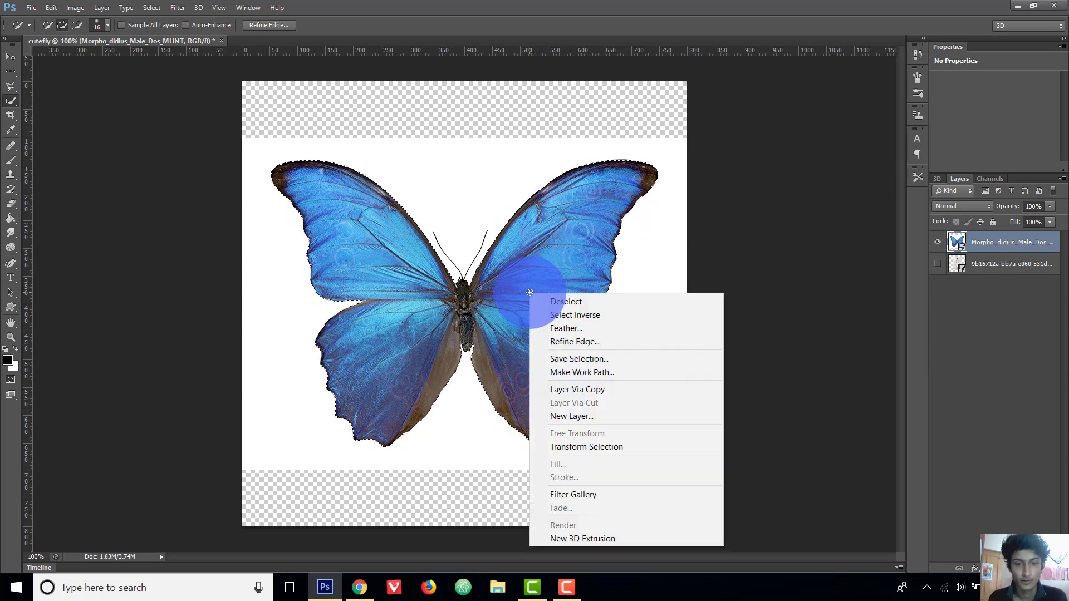
- Copy the butterfly to Layer 1 via Layer Via Copy, delete the Morpho layer, and select Layer 1
left_click(596, 392)
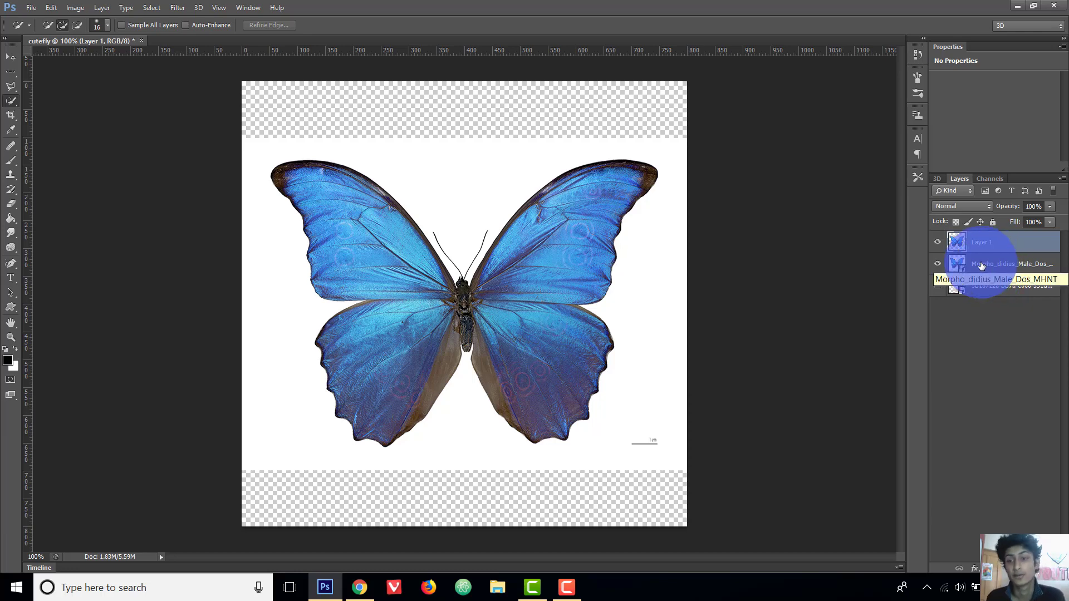
left_click(989, 265)
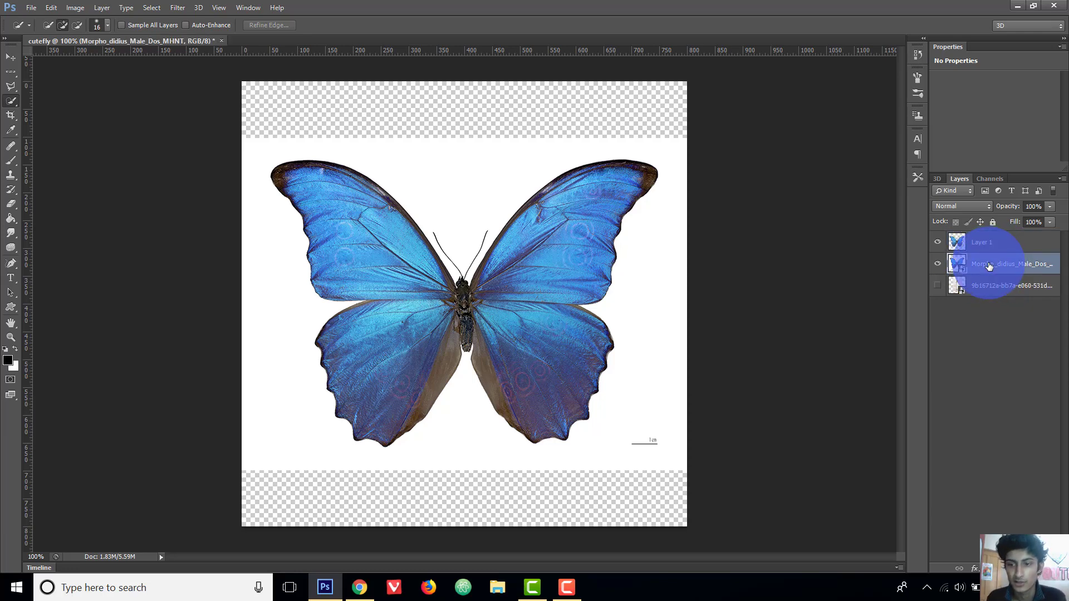
right_click(989, 266)
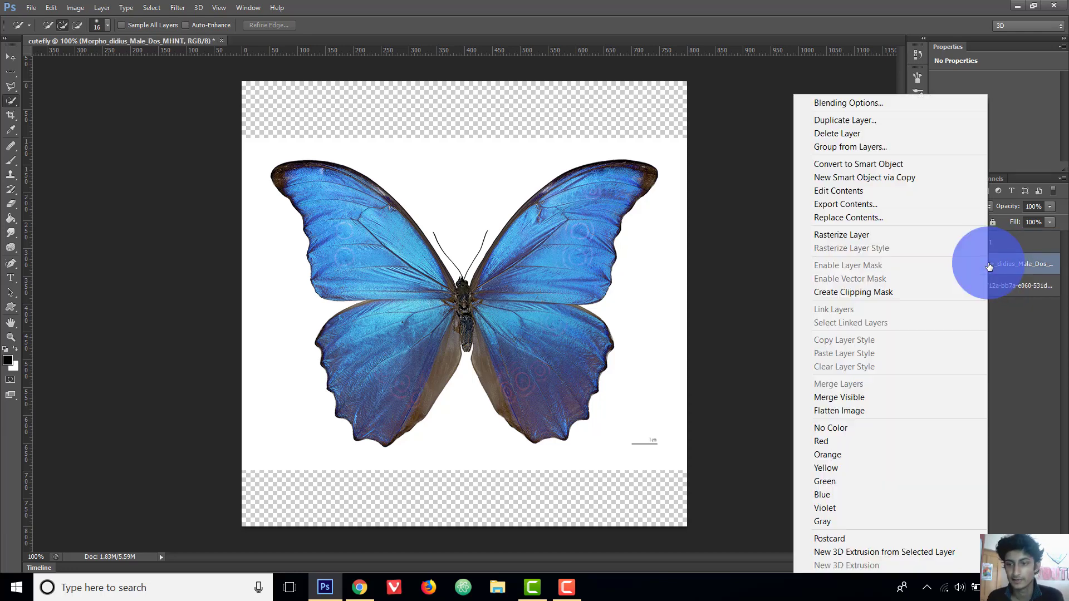
left_click(897, 134)
left_click(504, 216)
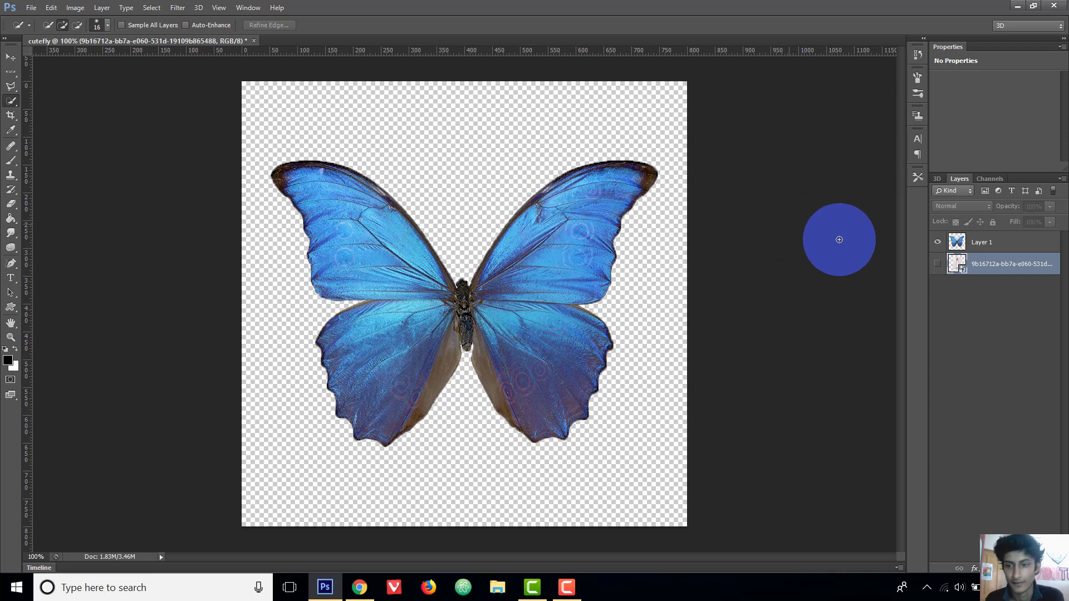
left_click(992, 242)
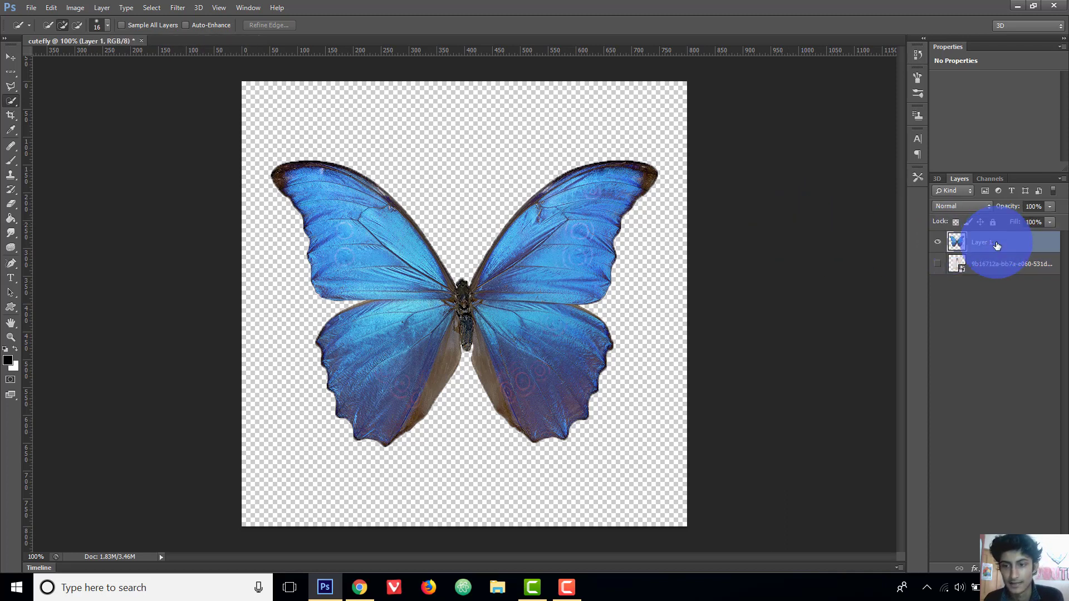
- Make the girl photo layer visible and active, and hide butterfly Layer 1
left_click(1022, 272)
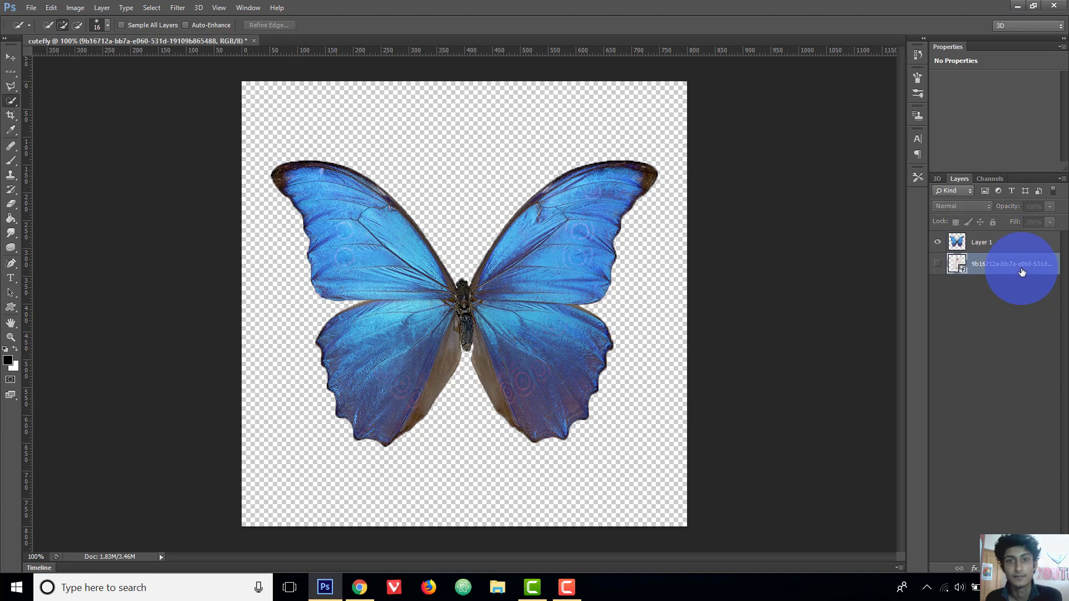
left_click(938, 263)
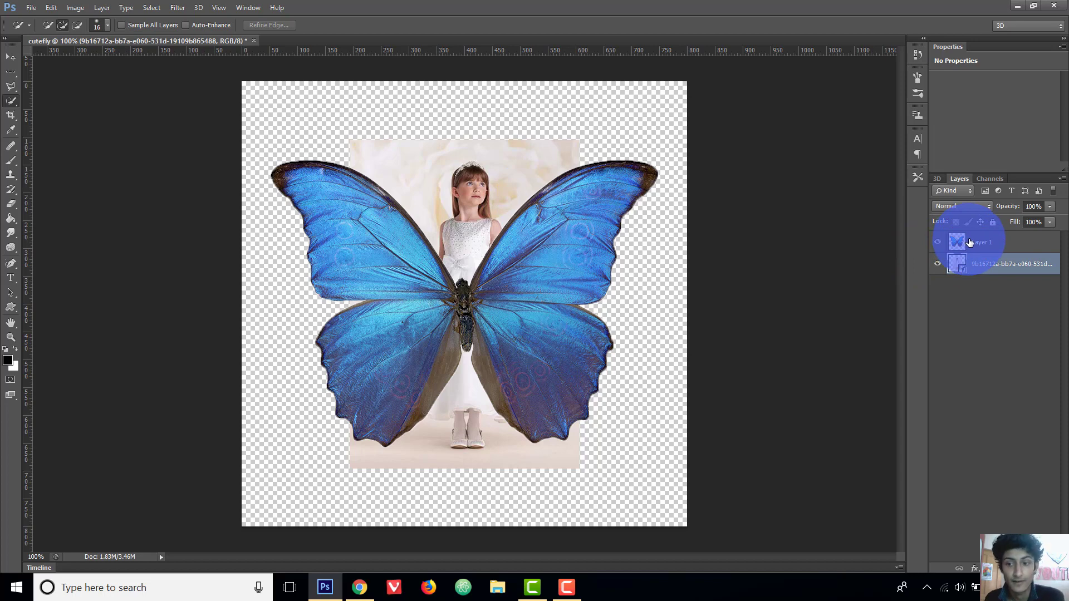
left_click(937, 242)
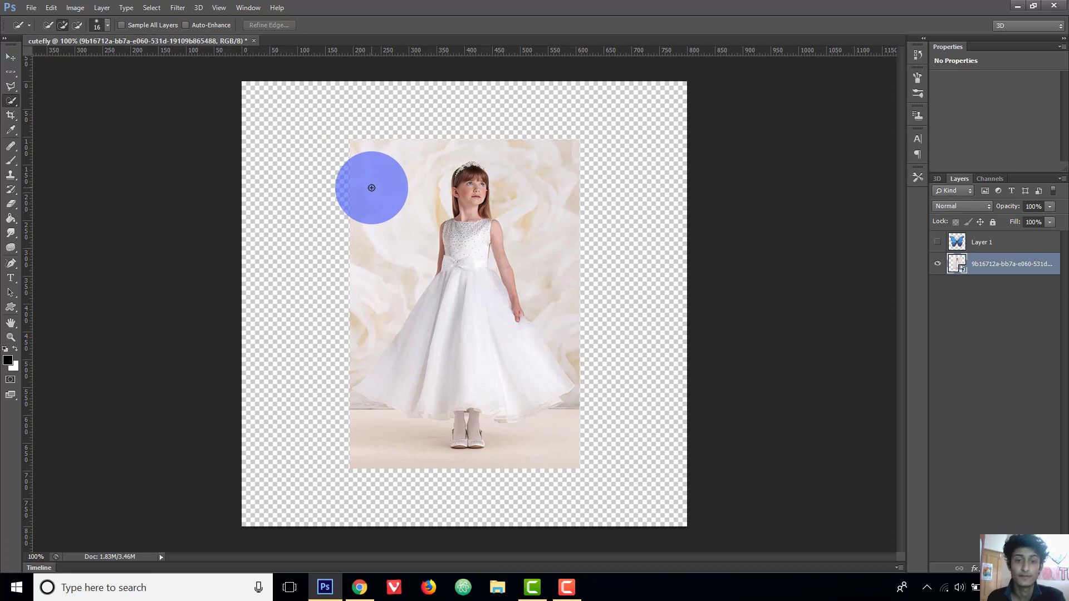
right_click(11, 102)
- Switch to the Polygonal Lasso Tool and zoom in on the girl
left_click(15, 88)
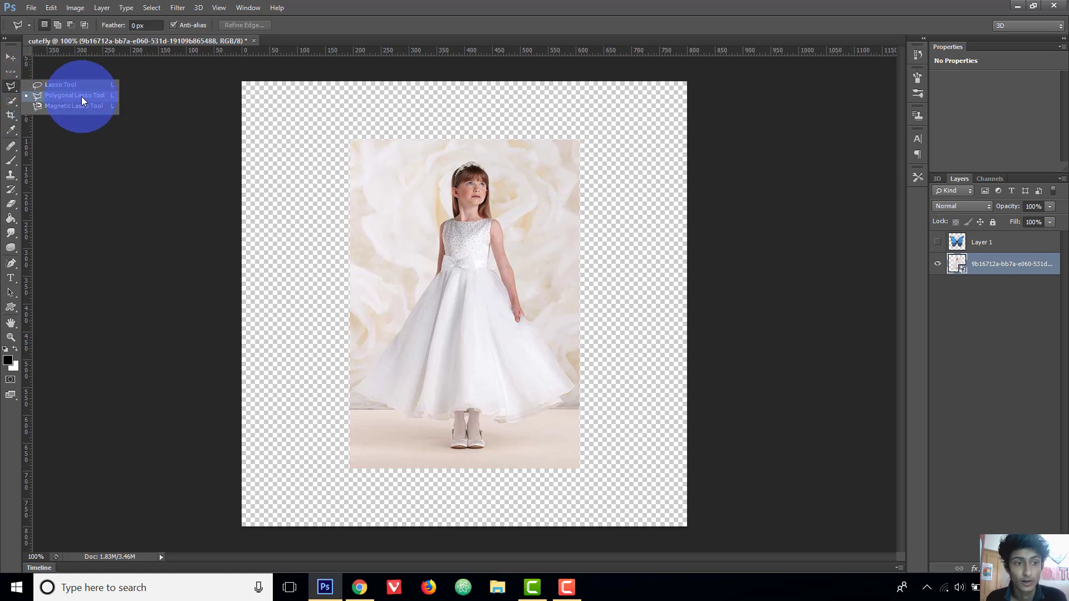
left_click(81, 96)
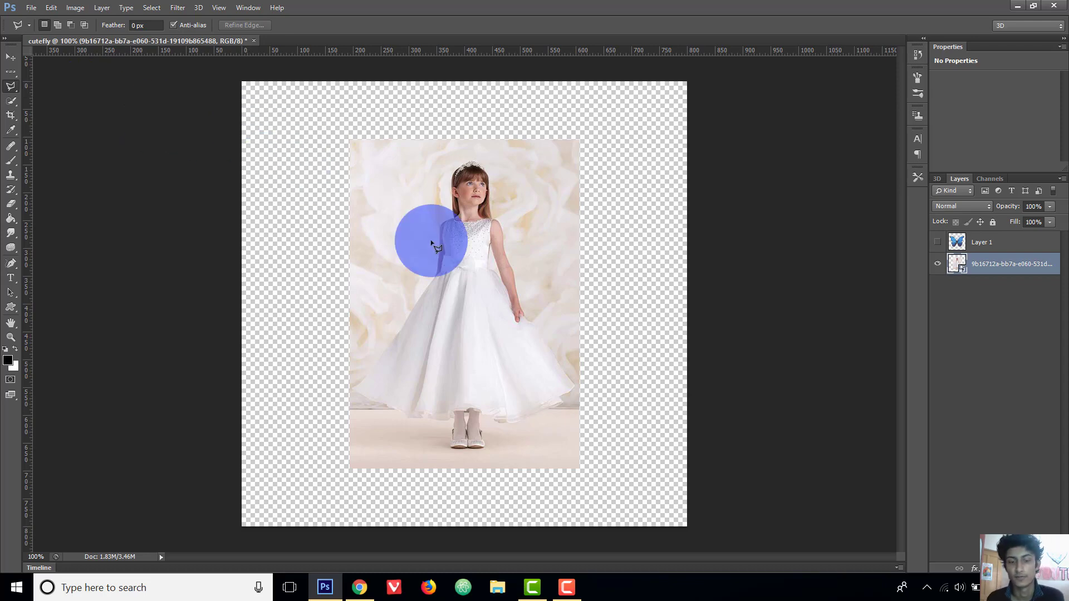
scroll(425, 239, "up", 2)
scroll(436, 205, "up", 3)
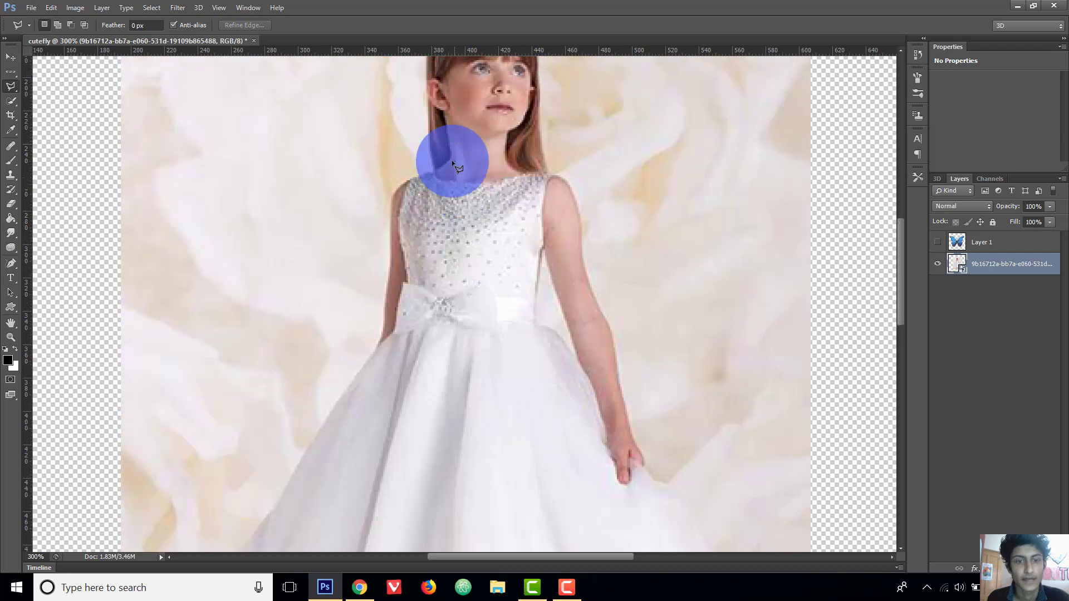
scroll(448, 154, "up", 2)
scroll(446, 152, "up", 1)
scroll(446, 144, "up", 1)
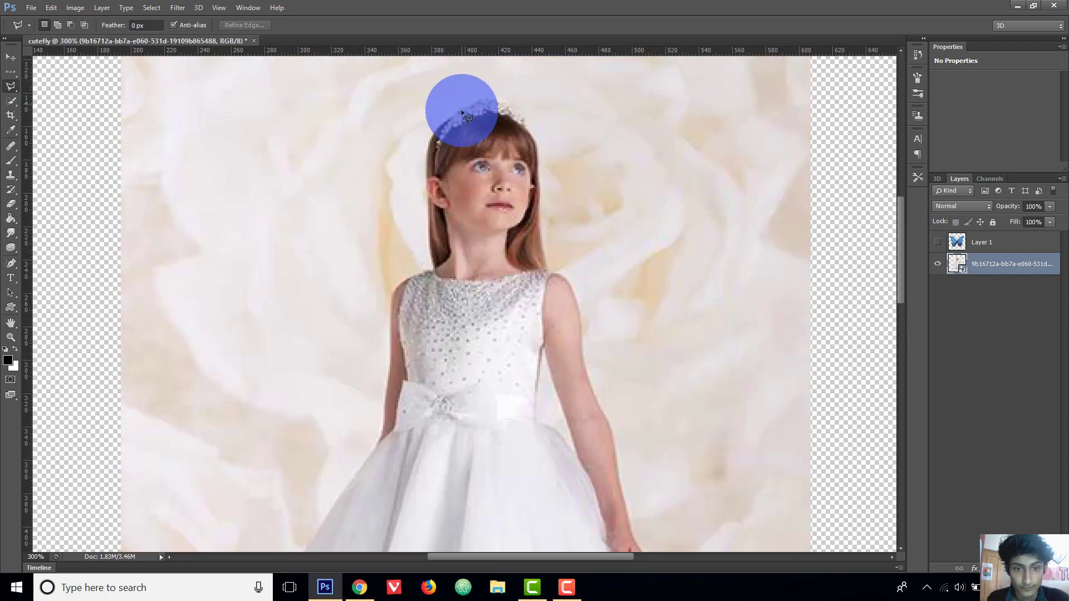
- Trace the lasso outline from the girl's hair down her right arm and along the skirt hem
left_click(478, 98)
left_click(541, 184)
left_click(563, 273)
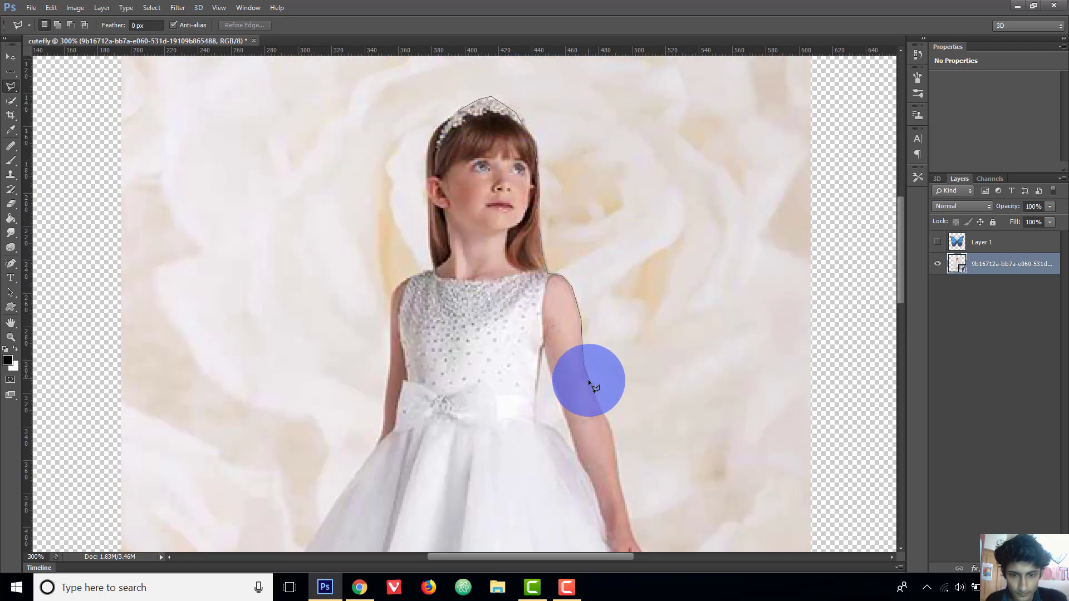
left_click(590, 377)
scroll(620, 423, "down", 2)
left_click(640, 507)
scroll(640, 445, "down", 5)
left_click(713, 368)
left_click(795, 485)
left_click(742, 519)
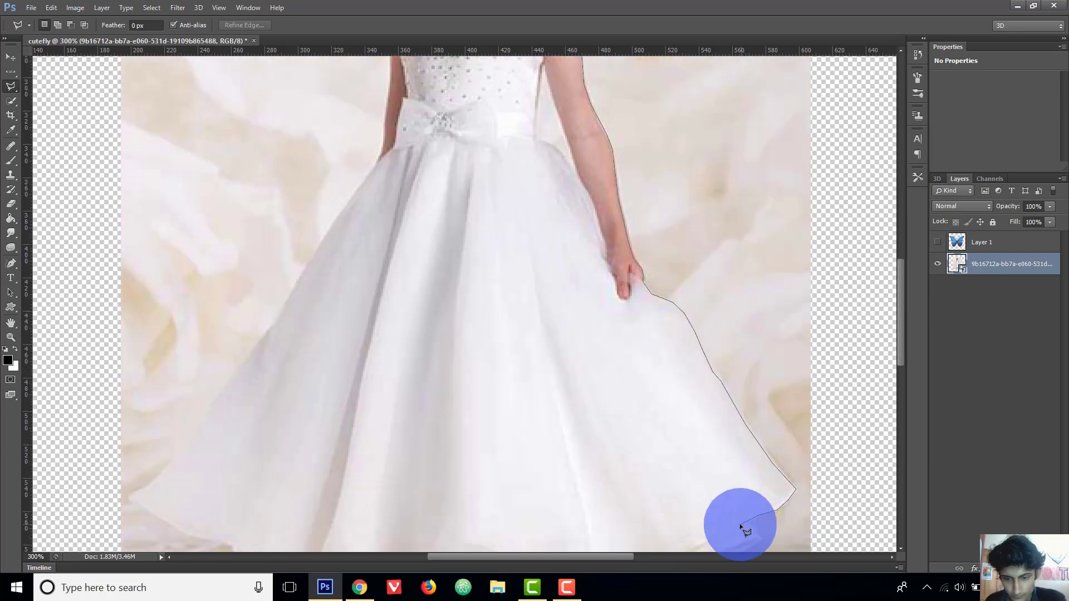
scroll(742, 520, "down", 2)
left_click(627, 499)
left_click(512, 470)
scroll(512, 520, "down", 1)
- Continue the outline around the shoes and up the left side, closing it at the head
left_click(524, 526)
left_click(423, 529)
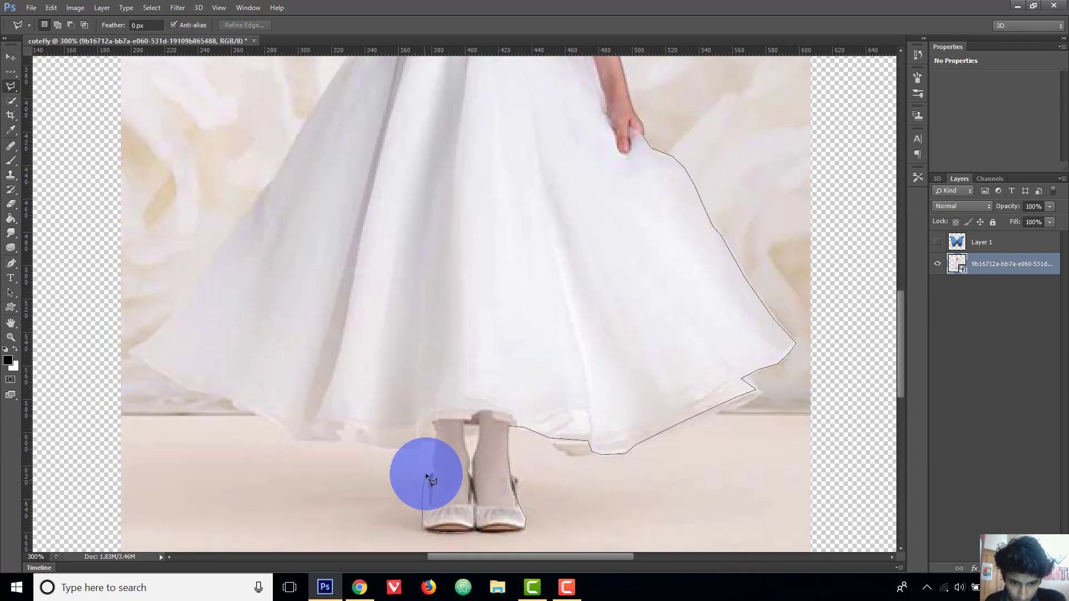
left_click(432, 429)
left_click(131, 356)
left_click(275, 184)
scroll(312, 156, "up", 2)
left_click(378, 134)
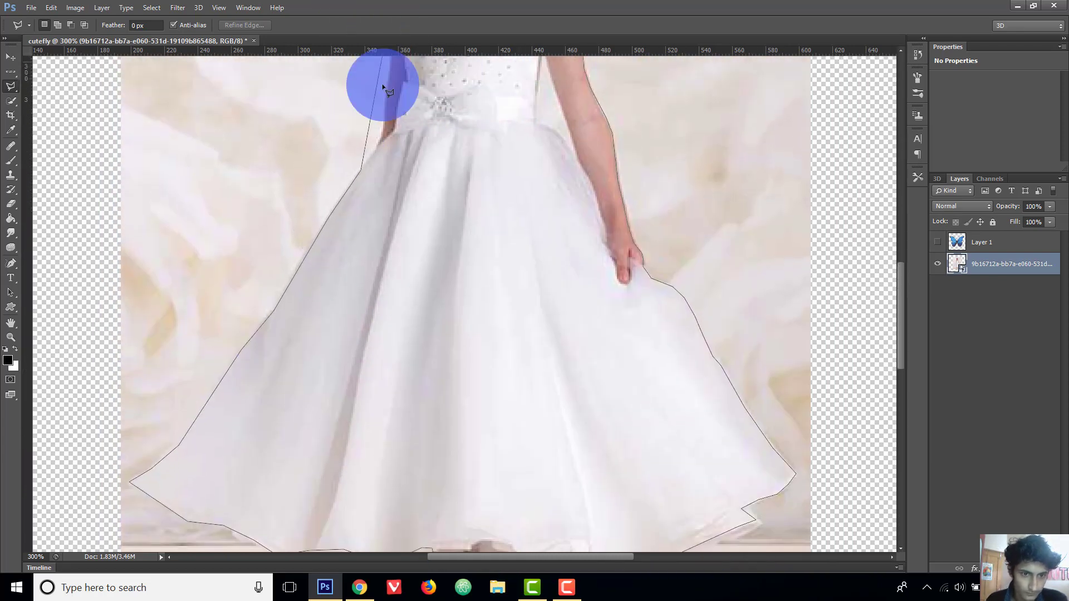
left_click(383, 87)
scroll(390, 100, "up", 2)
scroll(400, 118, "up", 1)
scroll(432, 84, "up", 2)
left_click(423, 115)
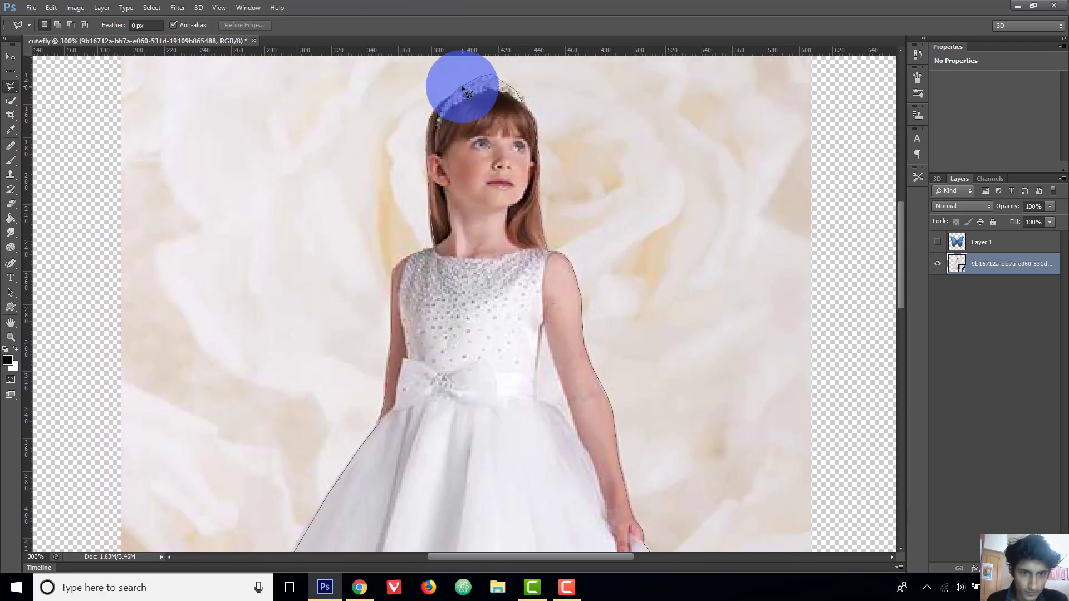
left_click(463, 88)
- Restore the closed selection around the girl and zoom back to 100%
key("ctrl+alt+z")
key("ctrl+alt+z")
key("ctrl+alt+z")
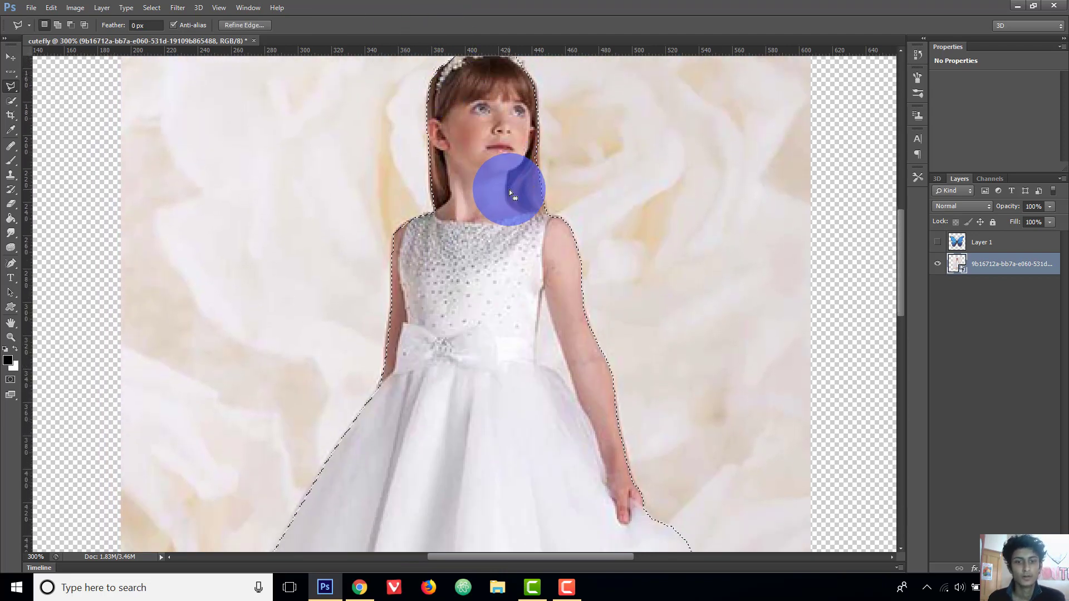
key("ctrl+alt+z")
key("ctrl+shift+z")
key("ctrl+1")
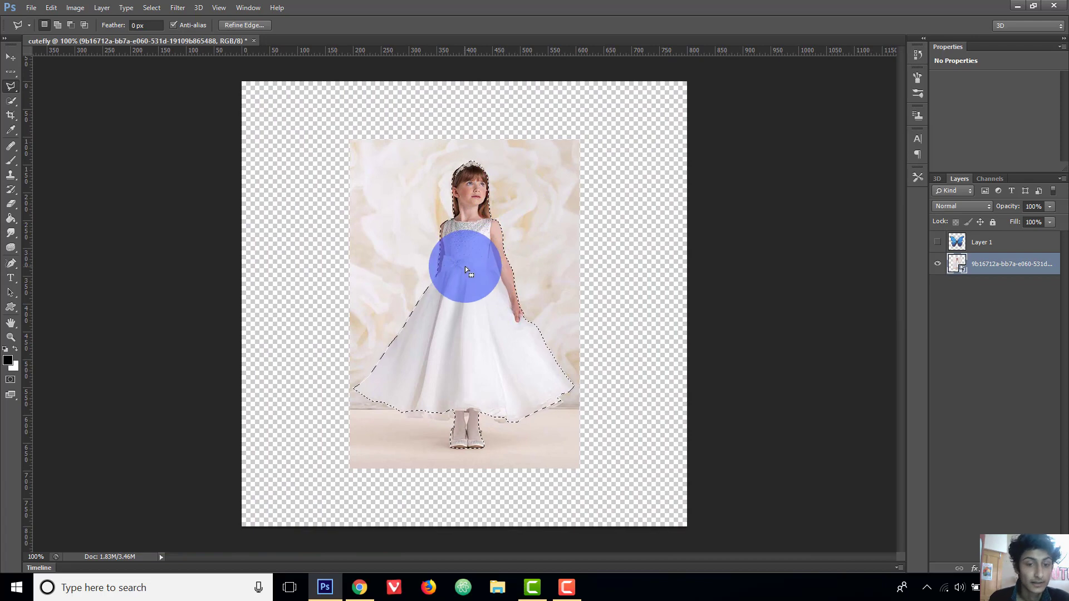
- In Refine Edge, brush the Refine Radius over the girl's hair and head edges, then apply
right_click(459, 240)
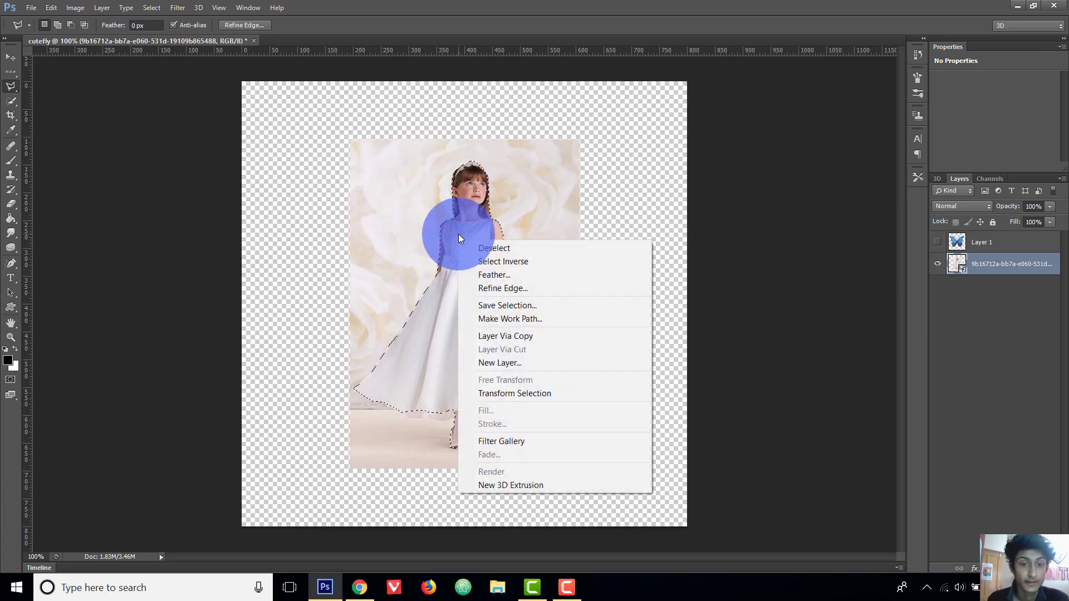
left_click(501, 285)
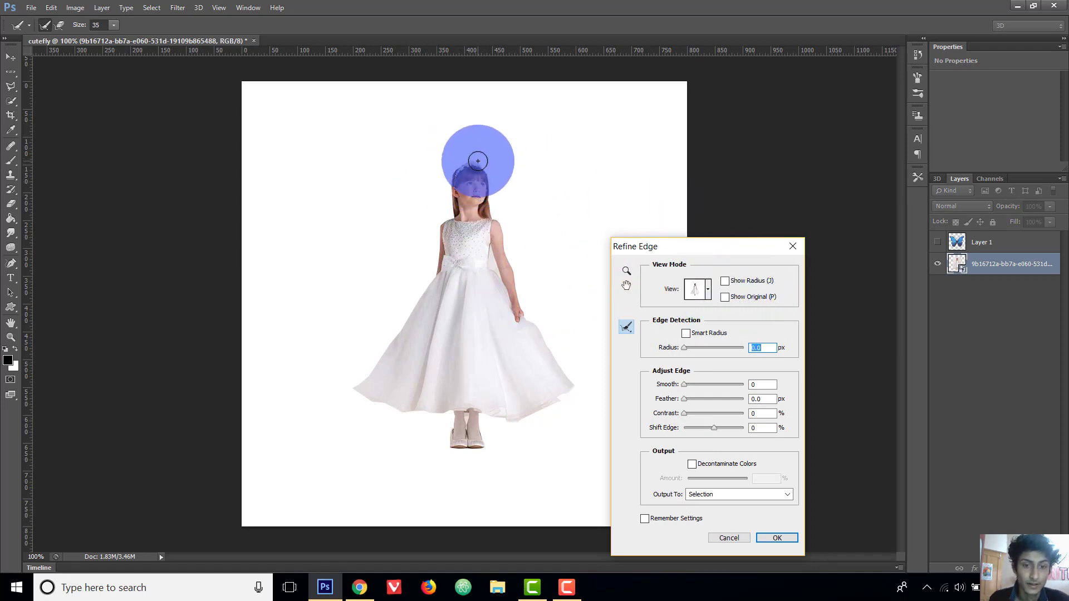
left_click_drag(477, 172, 494, 214)
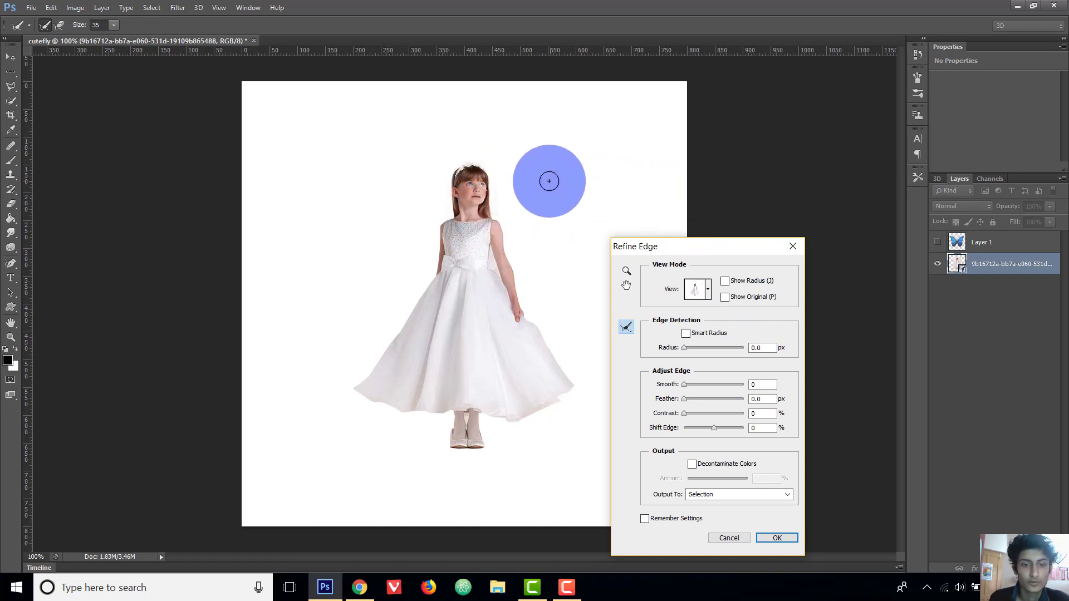
left_click_drag(547, 179, 700, 252)
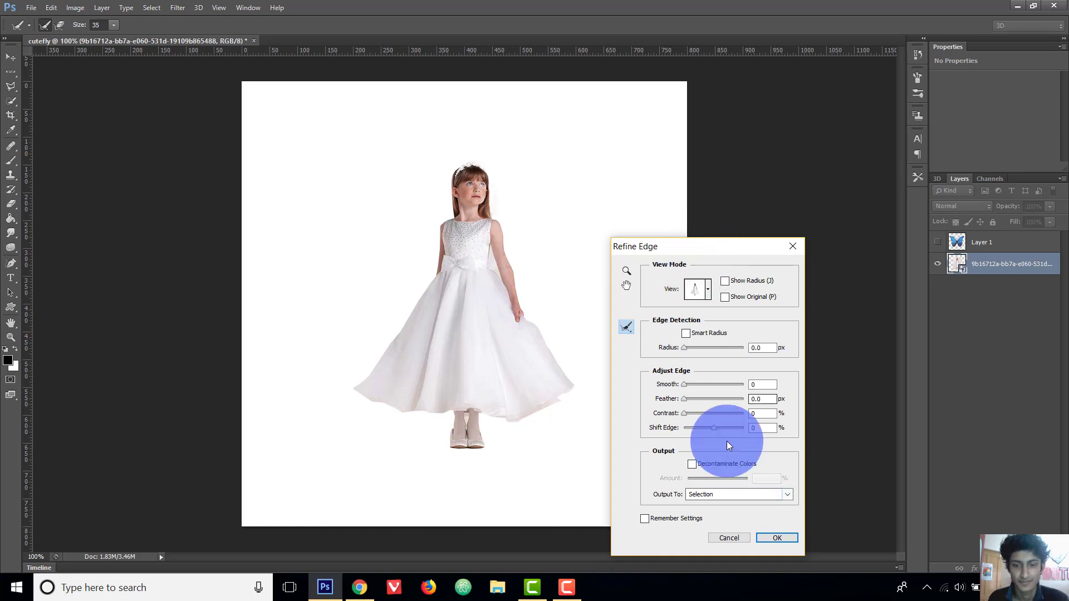
left_click(743, 539)
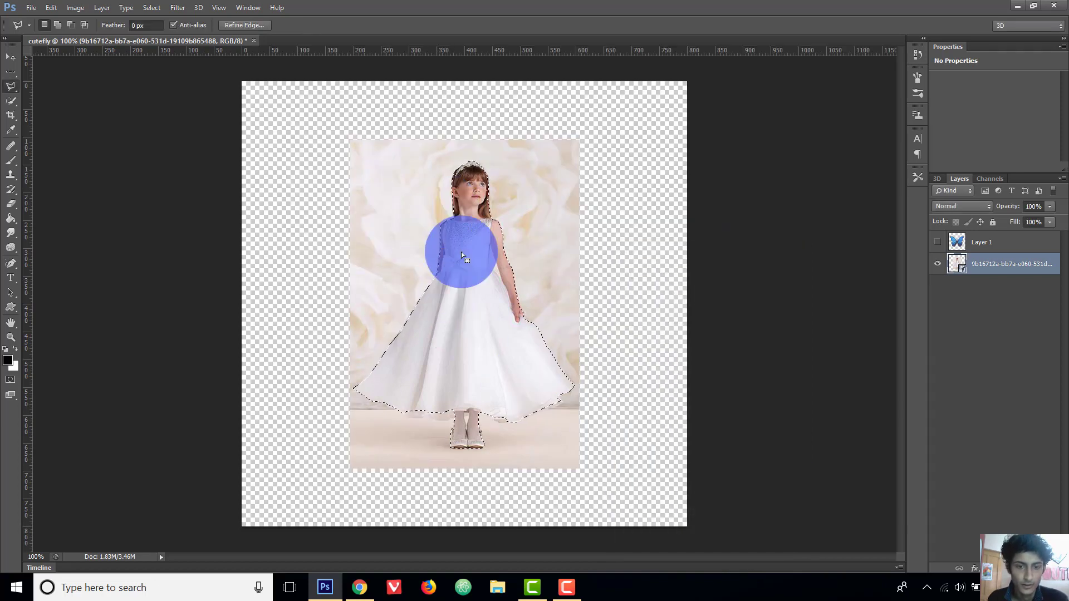
- Copy the selected girl to a new layer via Layer Via Copy and delete the rose-background photo layer
right_click(471, 240)
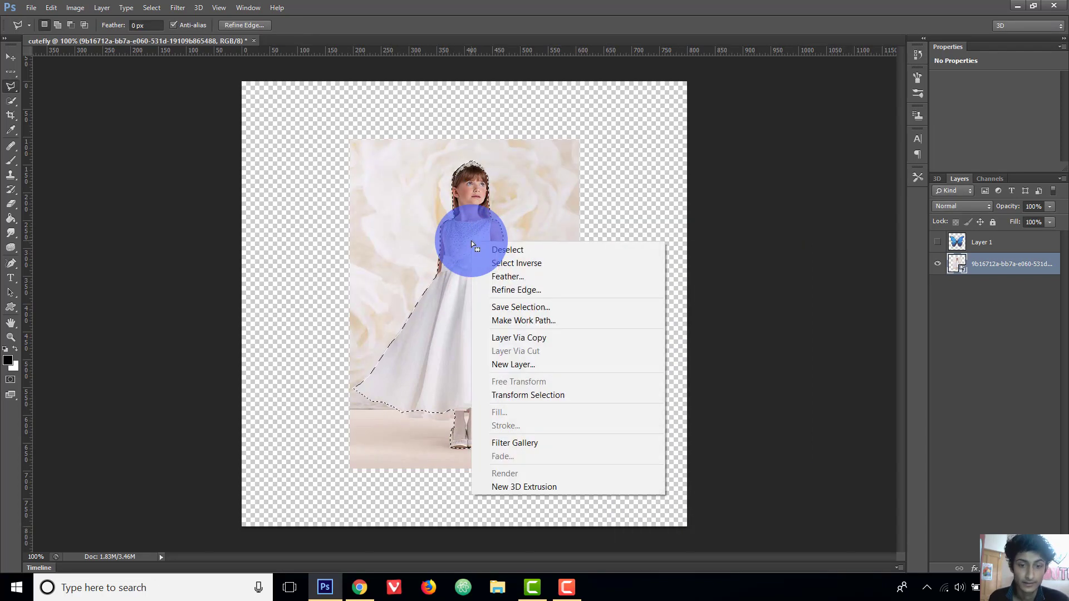
left_click(539, 338)
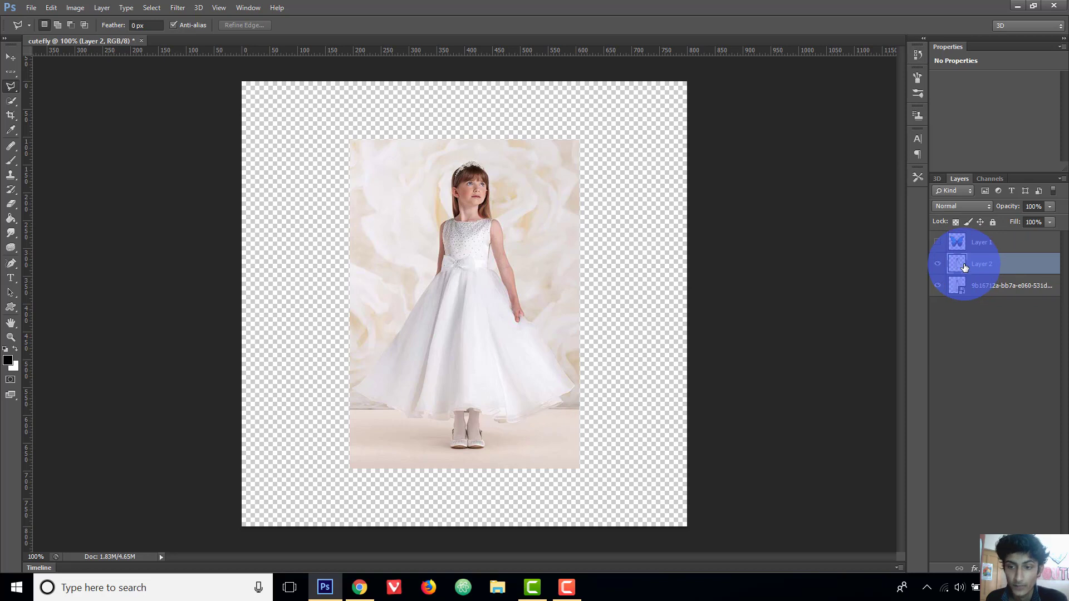
left_click(997, 287)
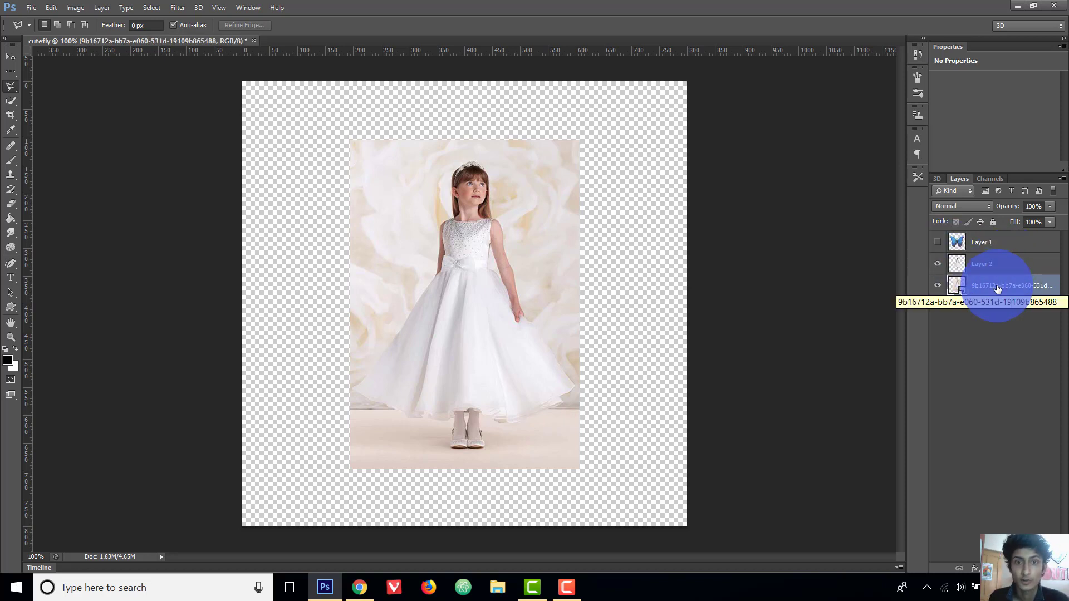
right_click(997, 288)
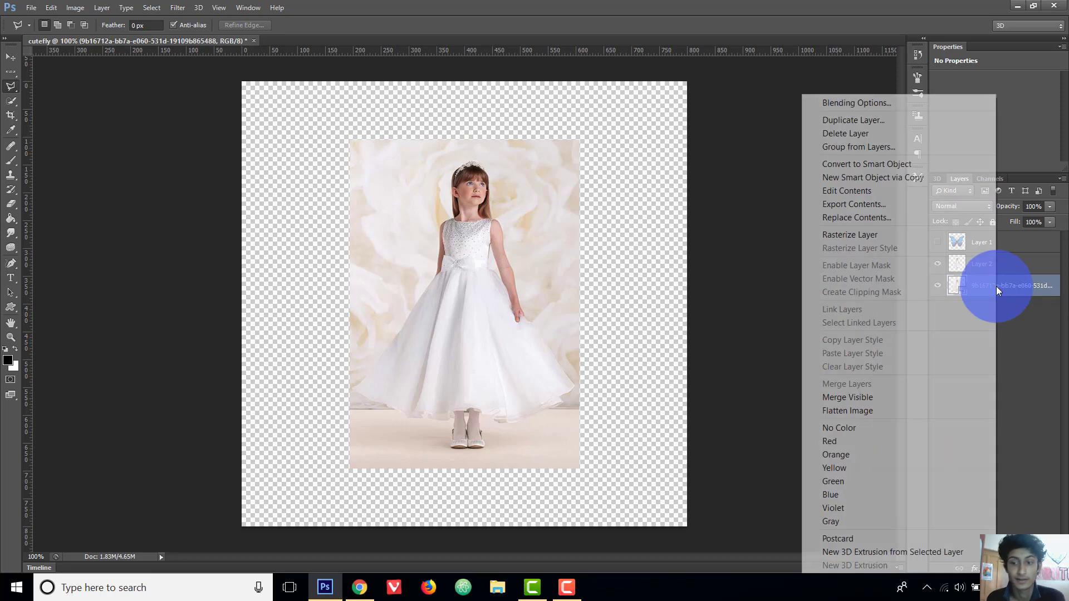
left_click(910, 133)
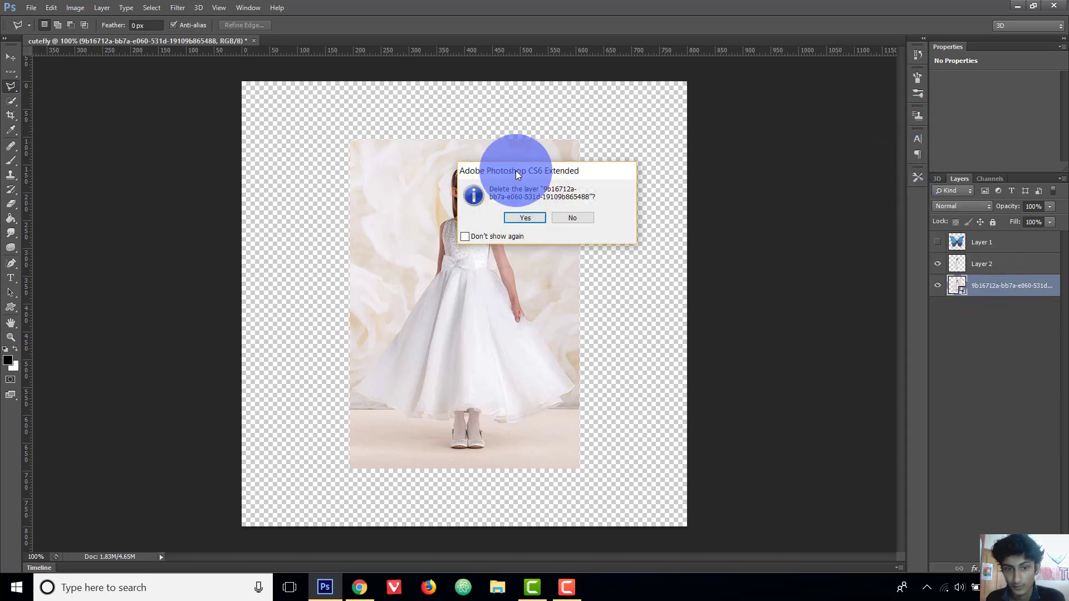
left_click(526, 213)
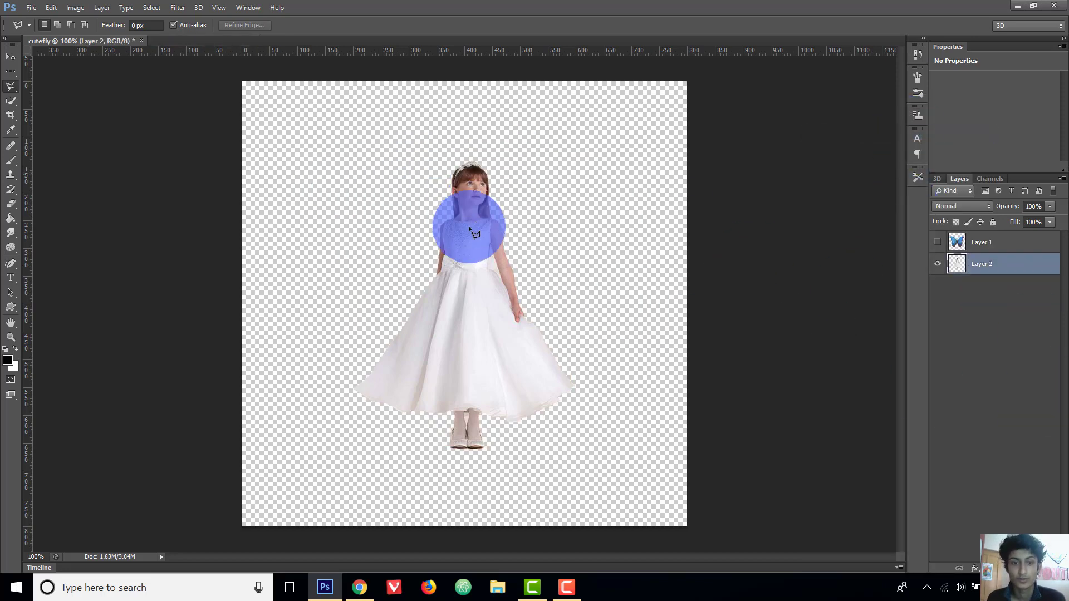
- Show the butterfly layer, stack the girl's layer above it, and nudge the girl left
left_click(938, 242)
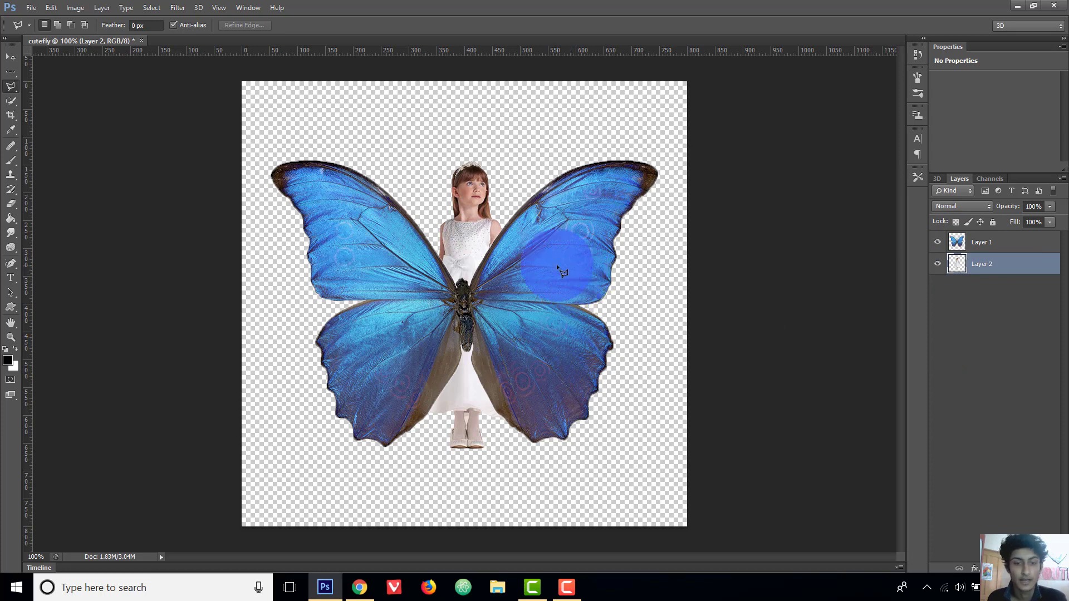
left_click(12, 58)
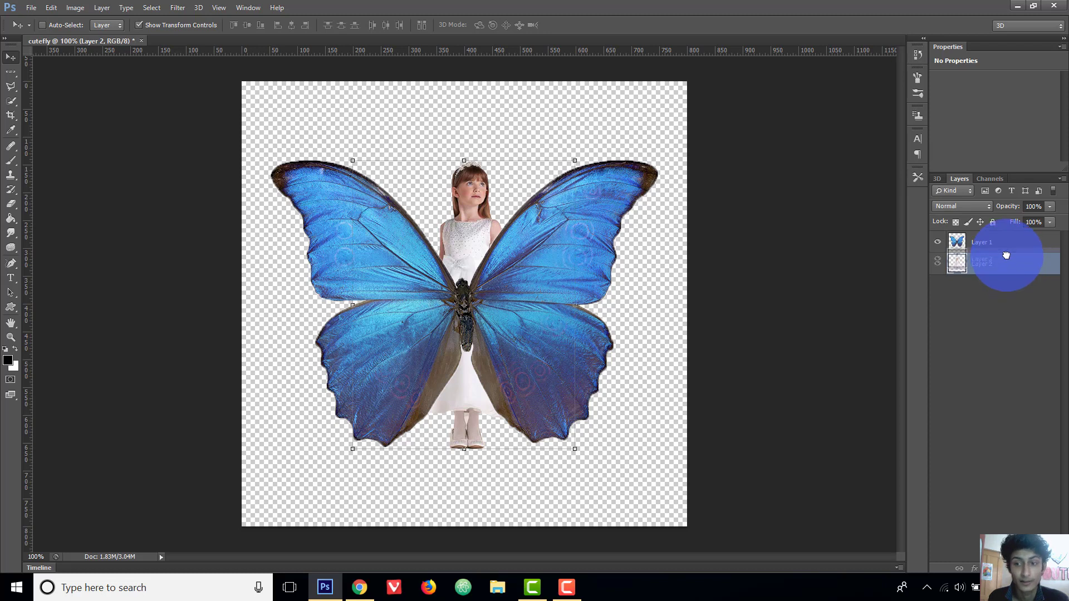
left_click_drag(1007, 264, 1012, 234)
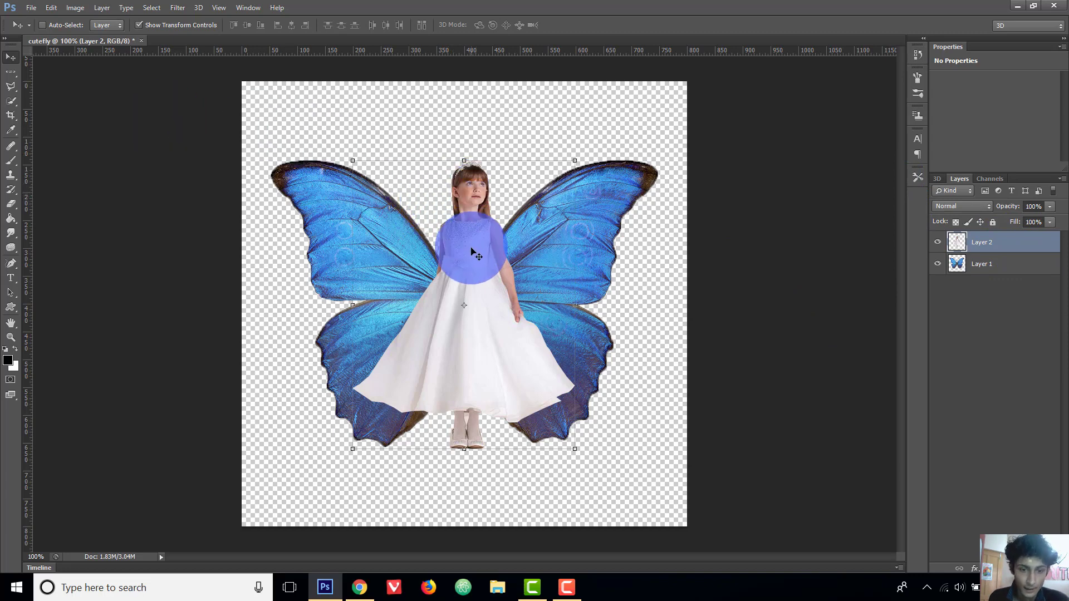
left_click_drag(471, 250, 478, 256)
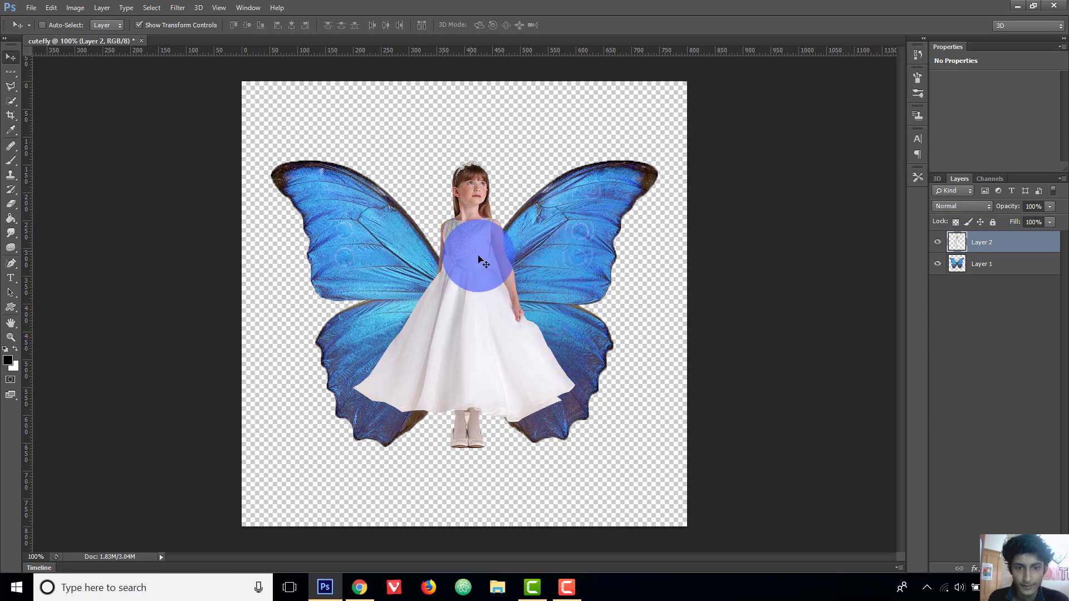
- Raise the butterfly wings, rotate them about 4.7° clockwise, shrink them slightly, and commit
left_click(1005, 265)
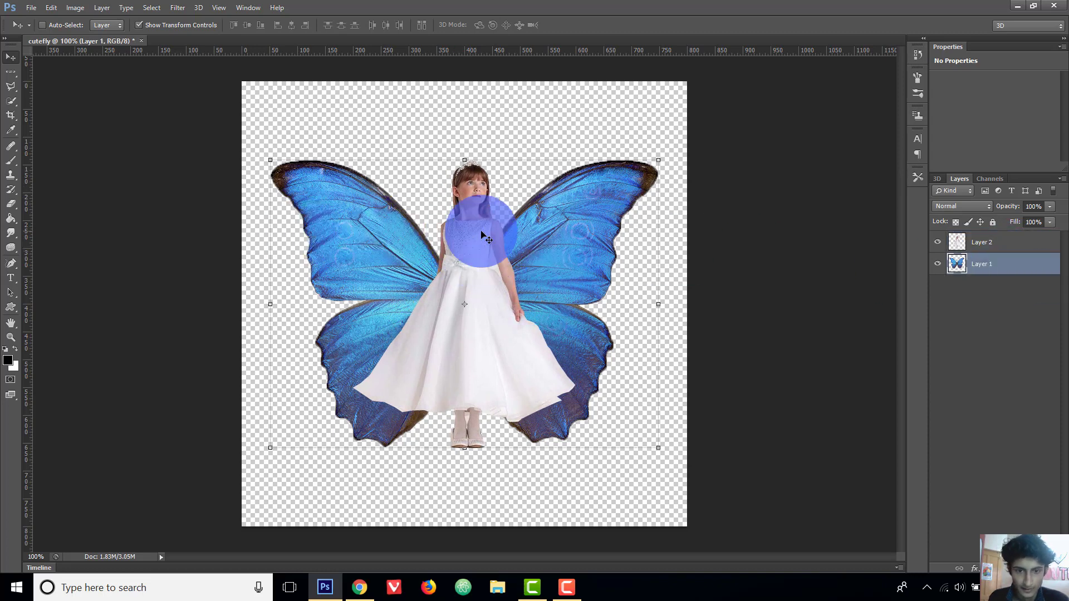
left_click_drag(568, 232, 571, 215)
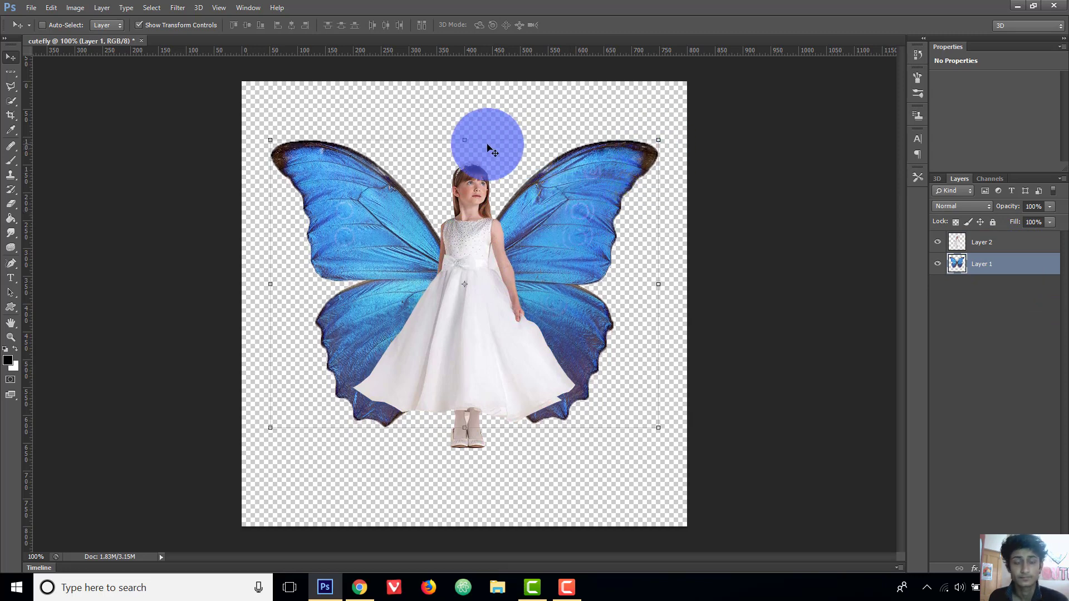
left_click(471, 140)
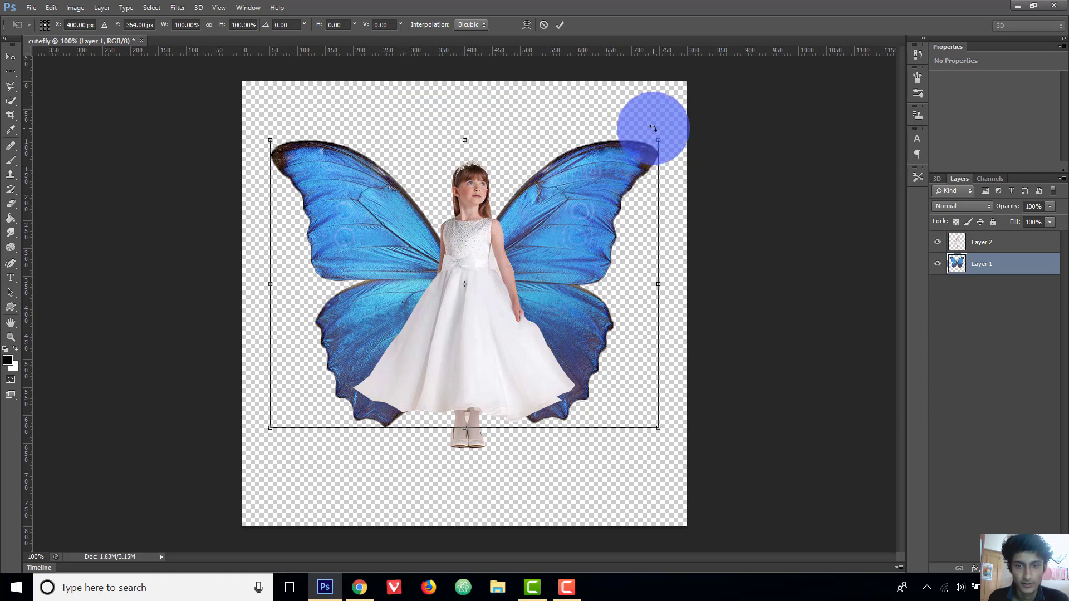
left_click_drag(652, 127, 670, 134)
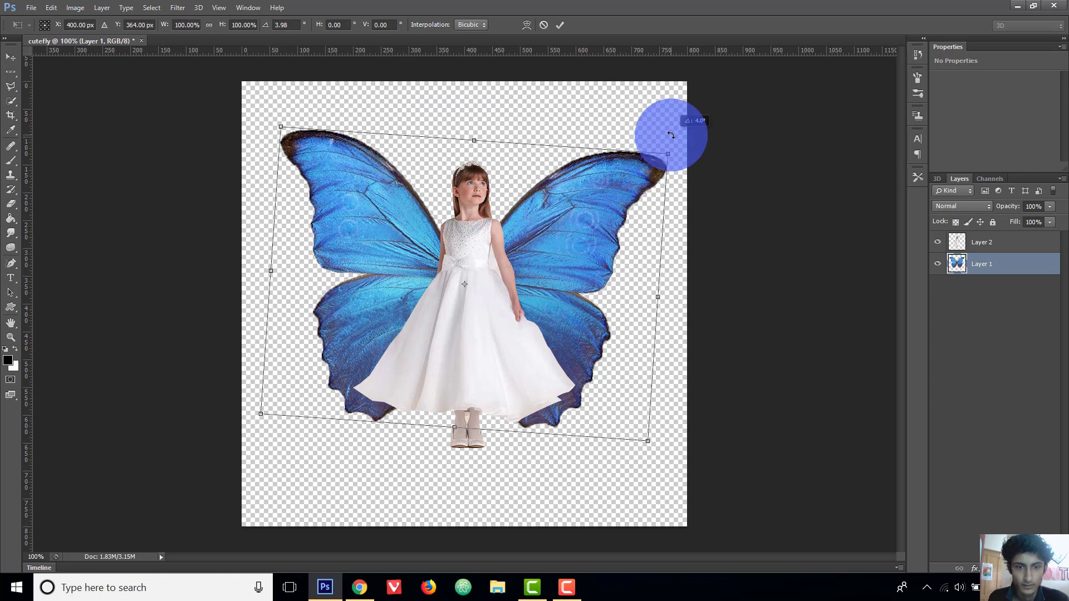
left_click_drag(575, 208, 577, 195)
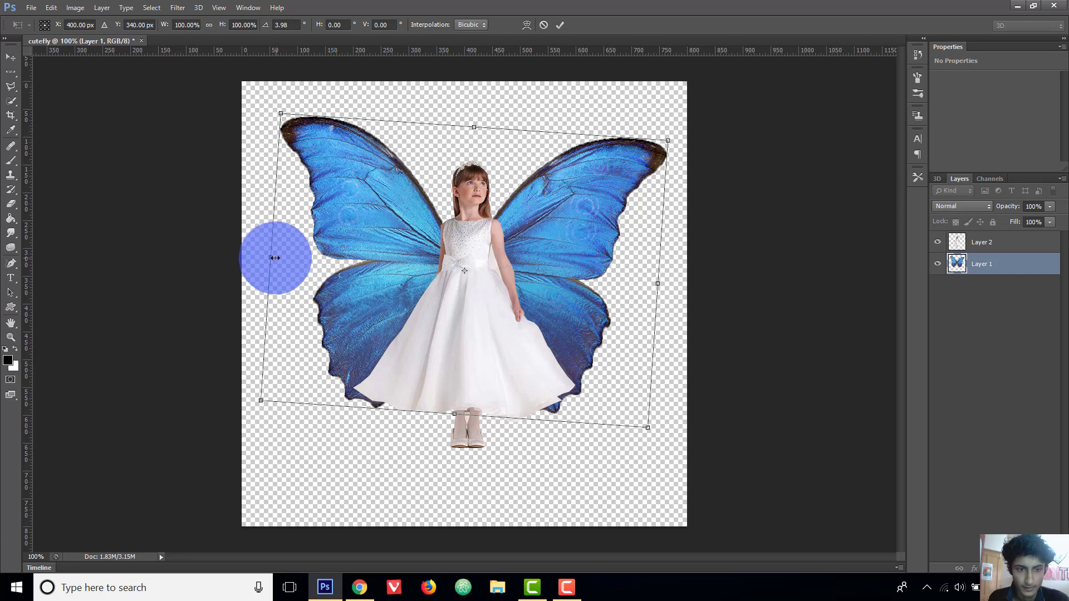
left_click_drag(281, 113, 290, 119)
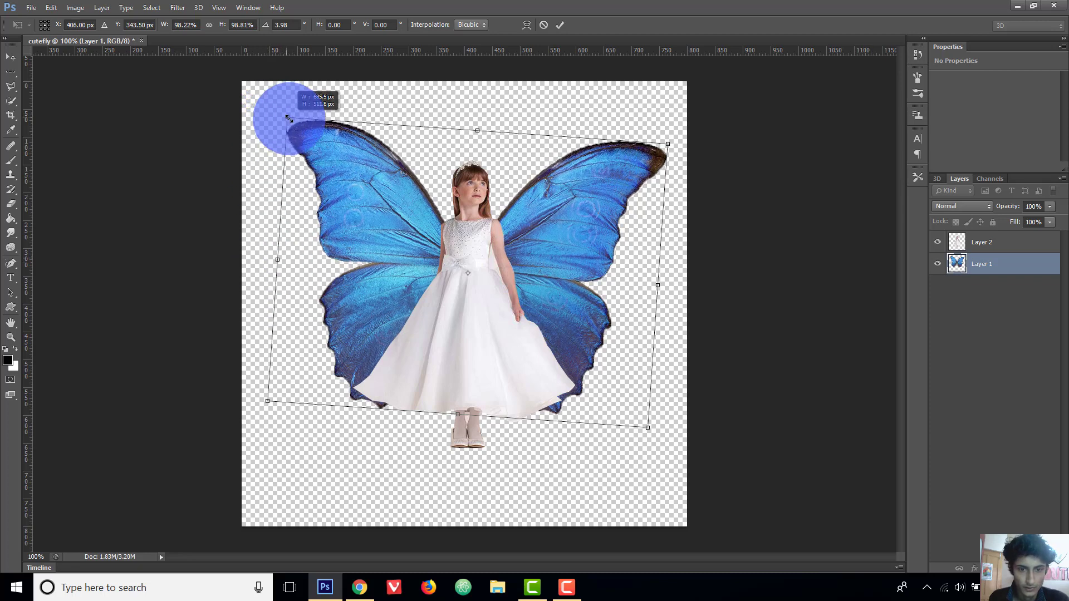
left_click_drag(546, 226, 546, 218)
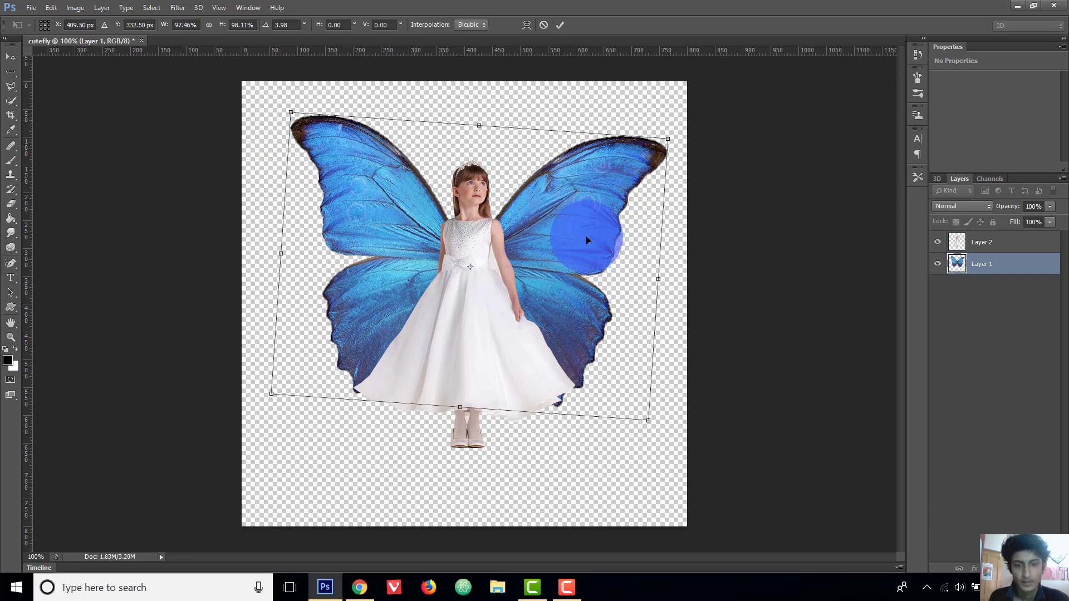
left_click(559, 25)
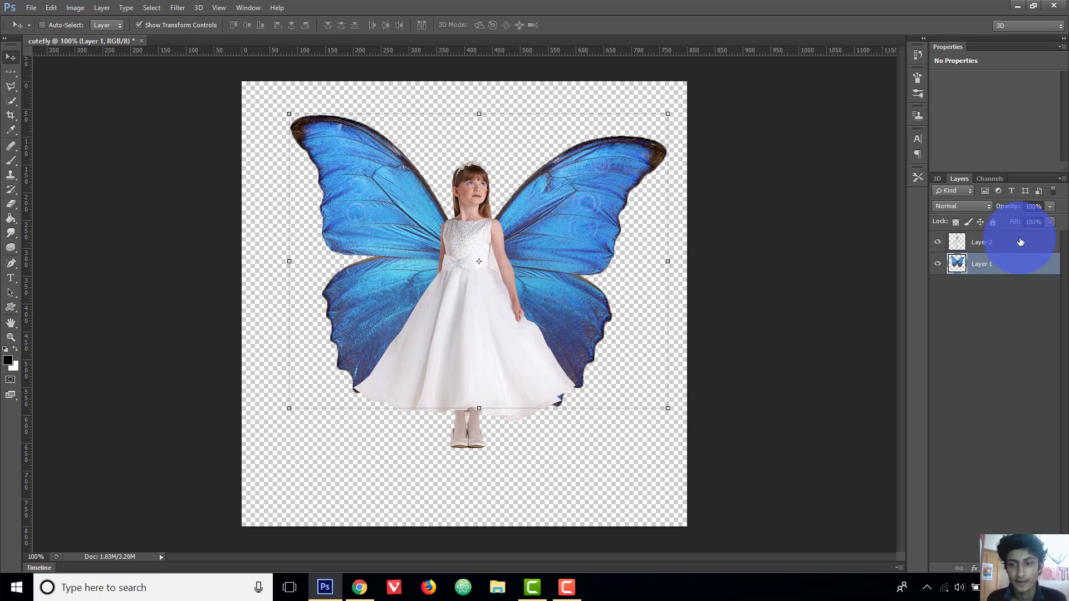
- Merge the girl and butterfly layers into one and shift the merged fairy slightly
left_click(1021, 242)
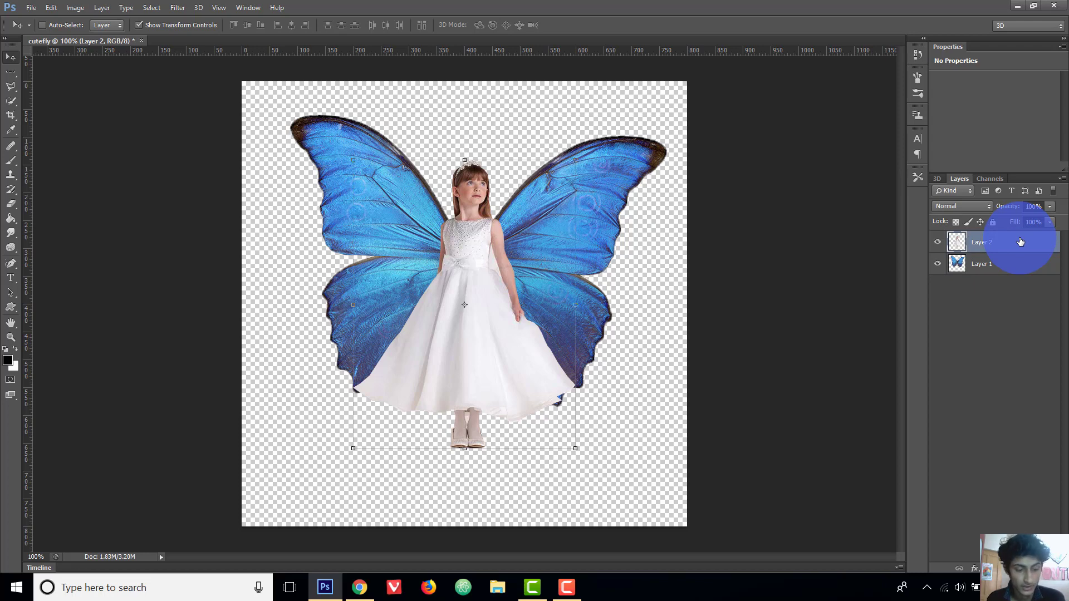
left_click(1027, 270, "shift")
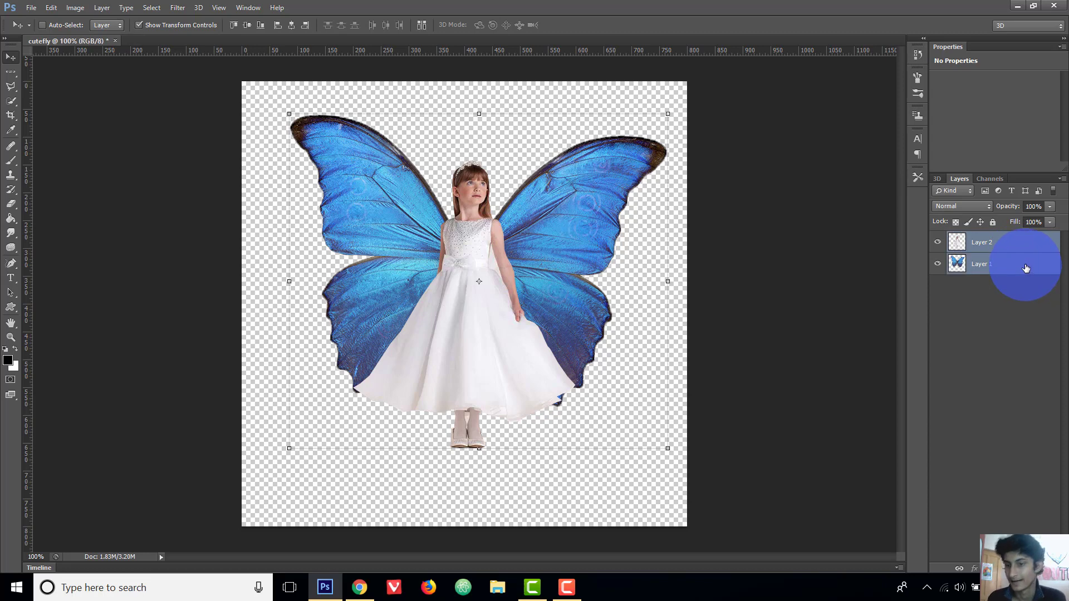
right_click(1026, 269)
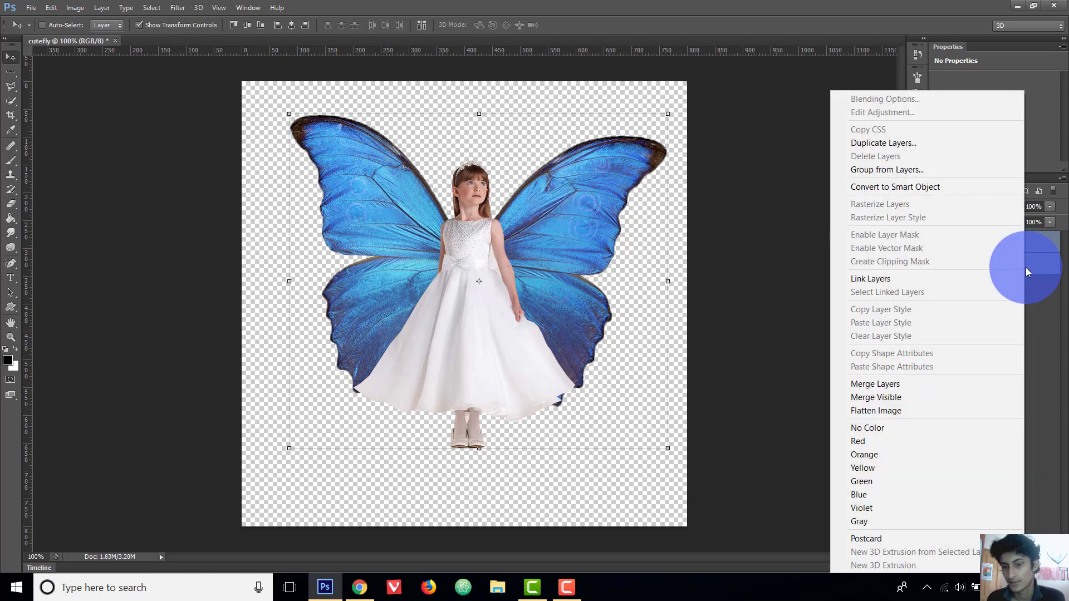
left_click(944, 386)
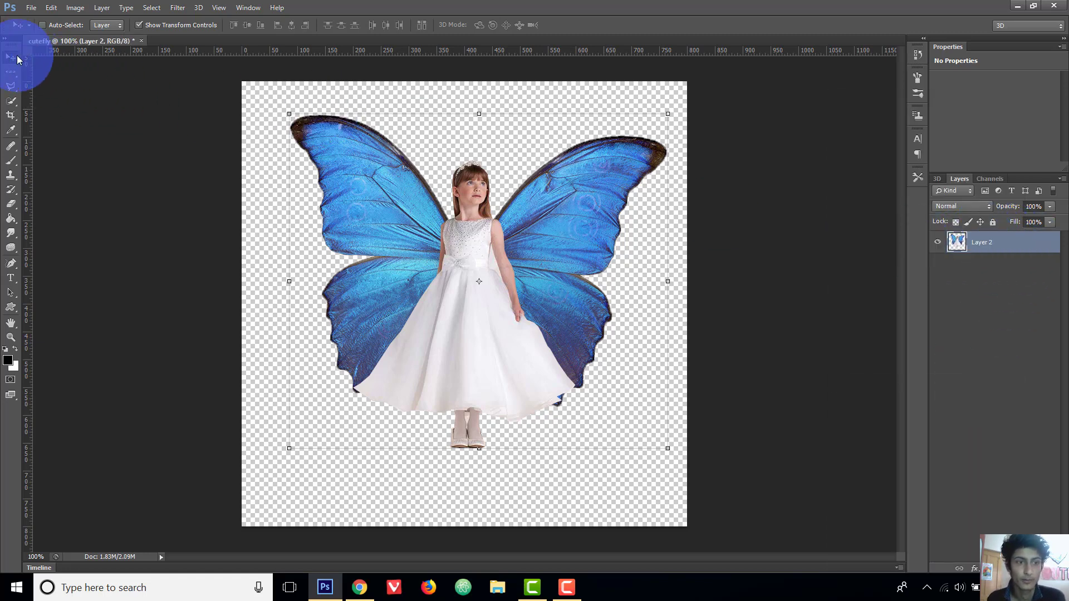
left_click_drag(499, 209, 502, 234)
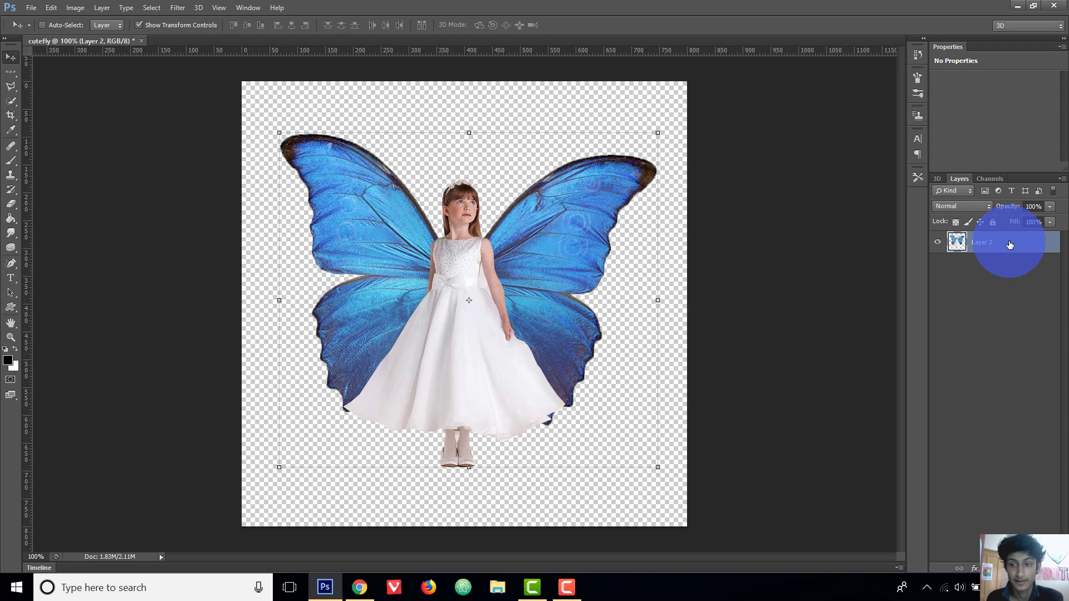
- Apply Brightness/Contrast with contrast -4, leaving brightness unchanged
left_click(76, 8)
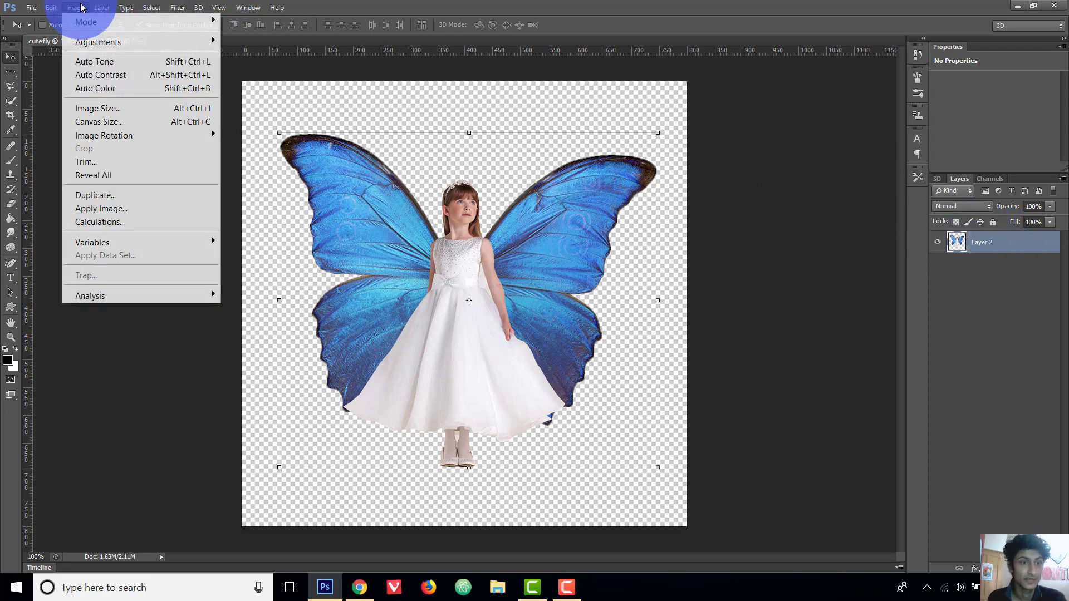
left_click(84, 43)
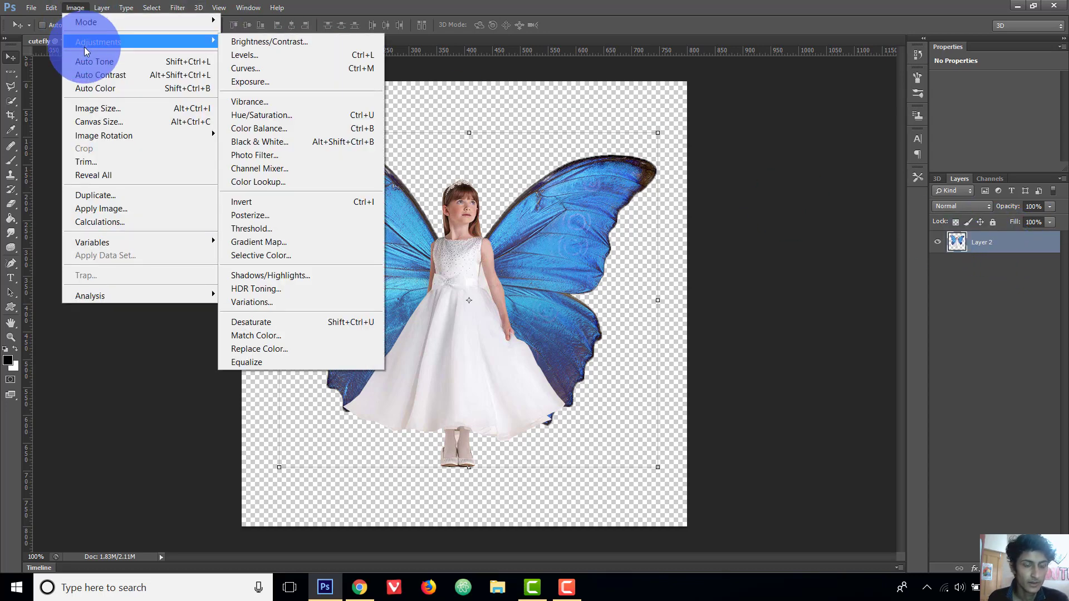
left_click(292, 43)
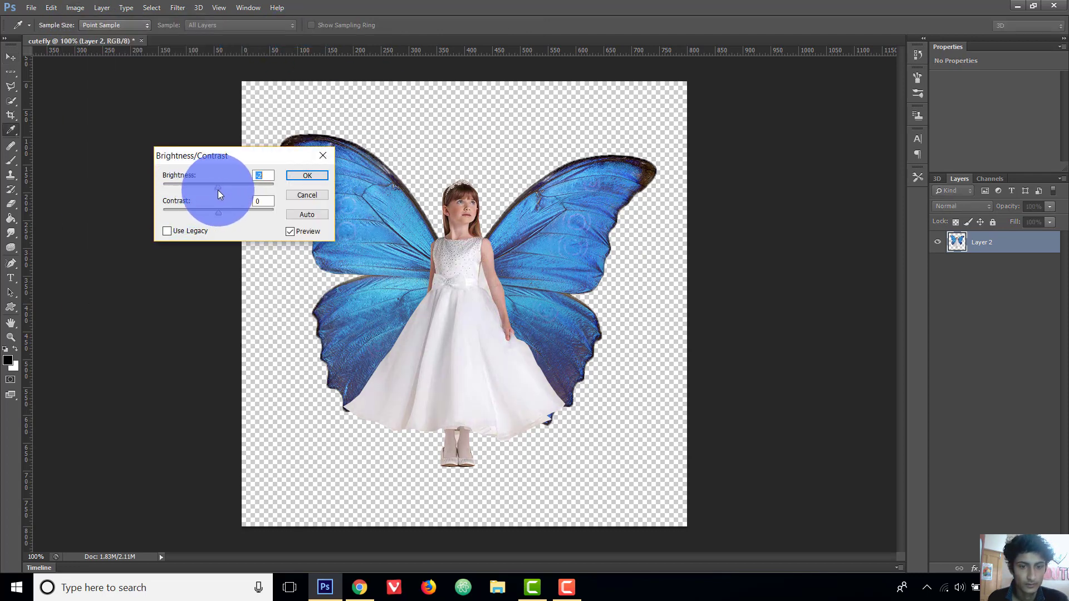
left_click_drag(219, 212, 215, 212)
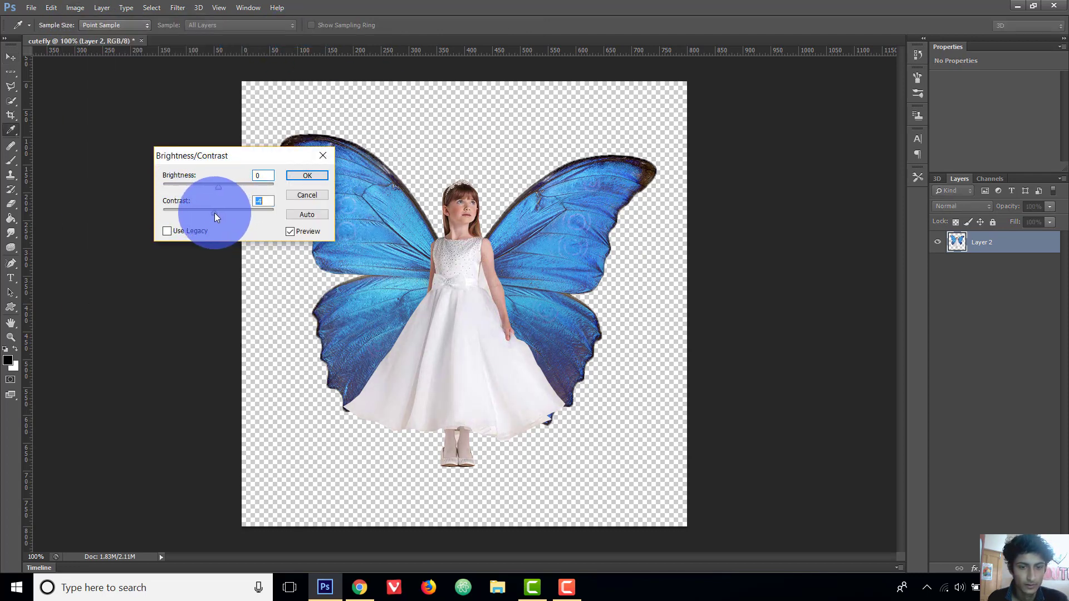
left_click(317, 176)
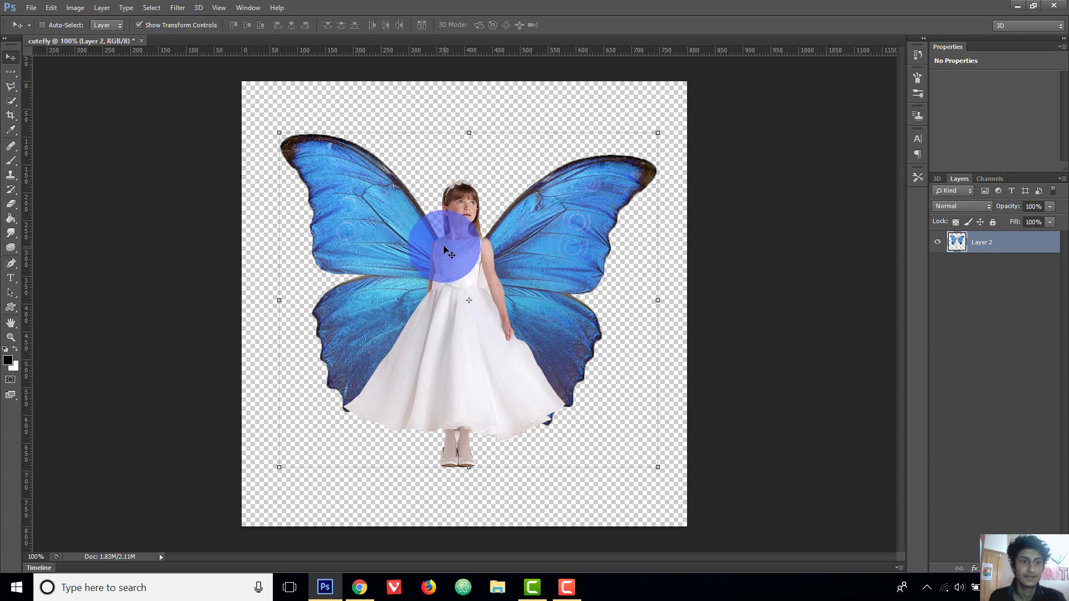
- Open the Filter Gallery and preview the Artistic > Colored Pencil filter
left_click(178, 7)
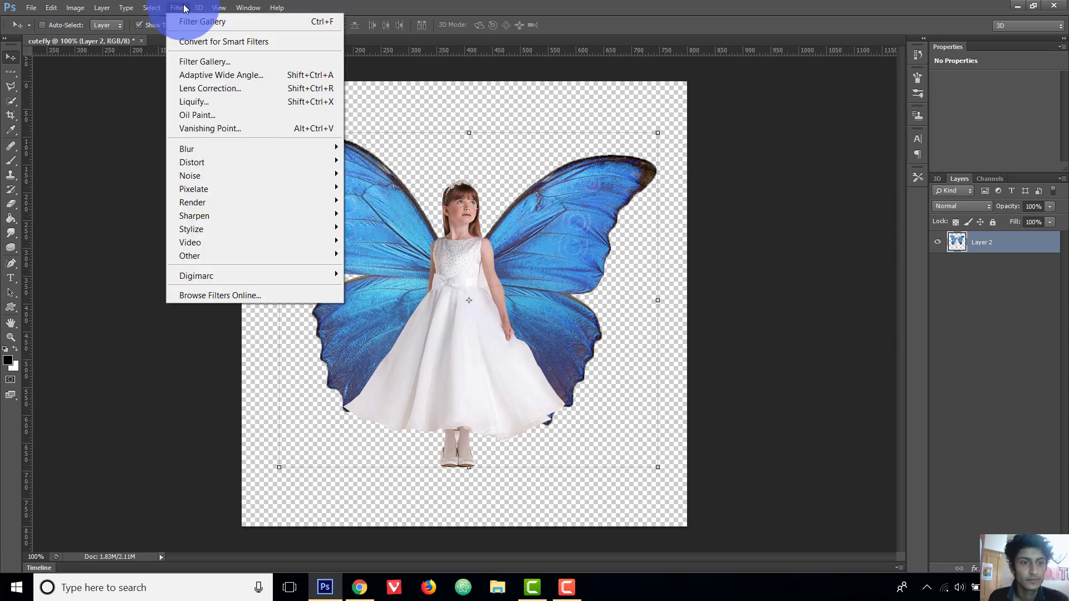
left_click(210, 61)
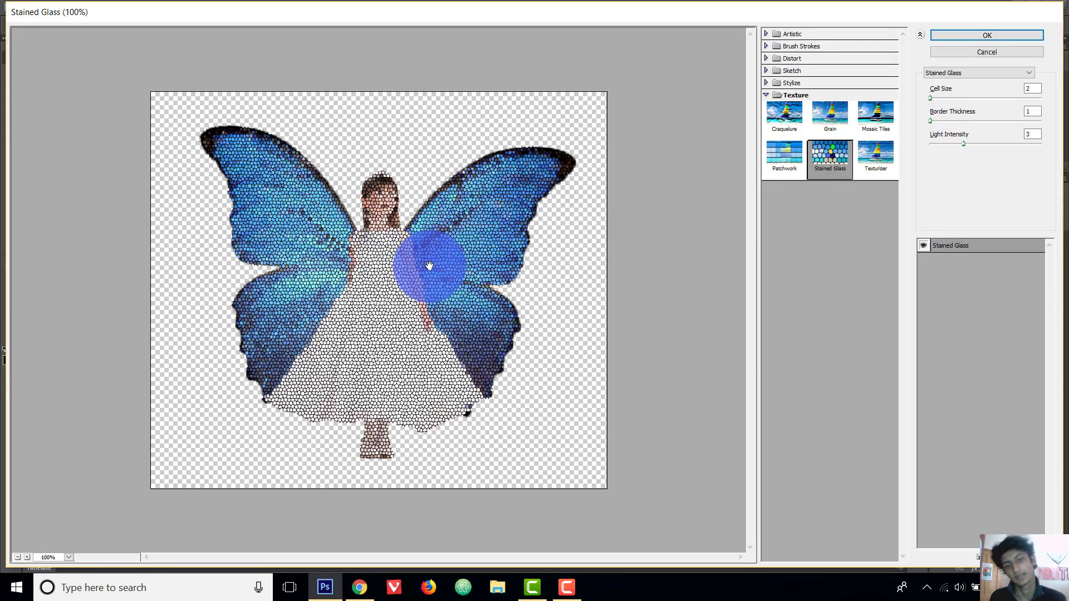
left_click(781, 35)
left_click(774, 56)
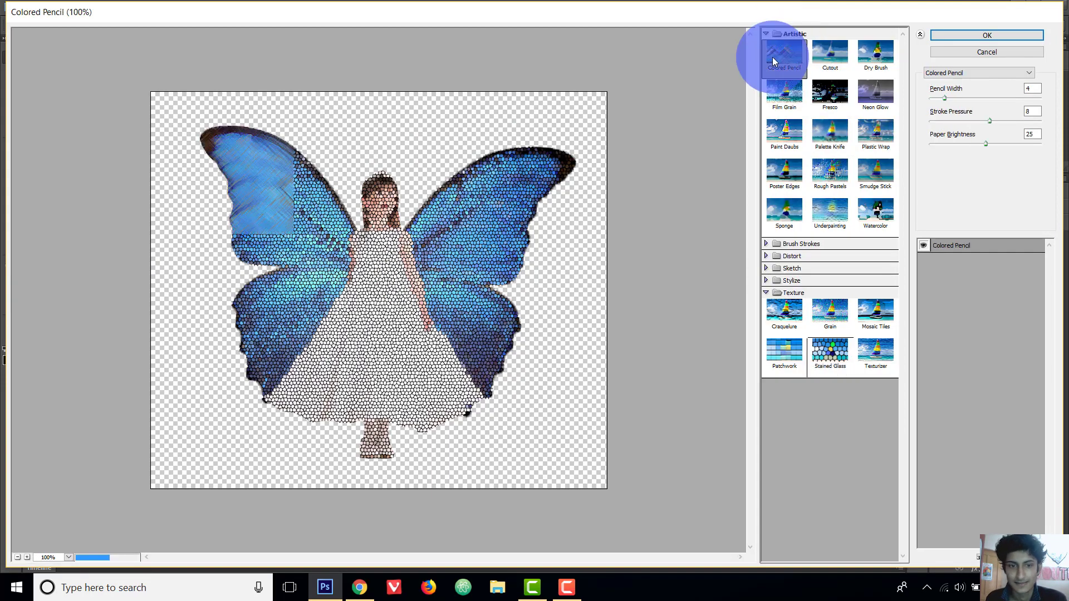
- Preview Brush Strokes > Angled Strokes, then settle on Texture > Stained Glass
left_click(795, 245)
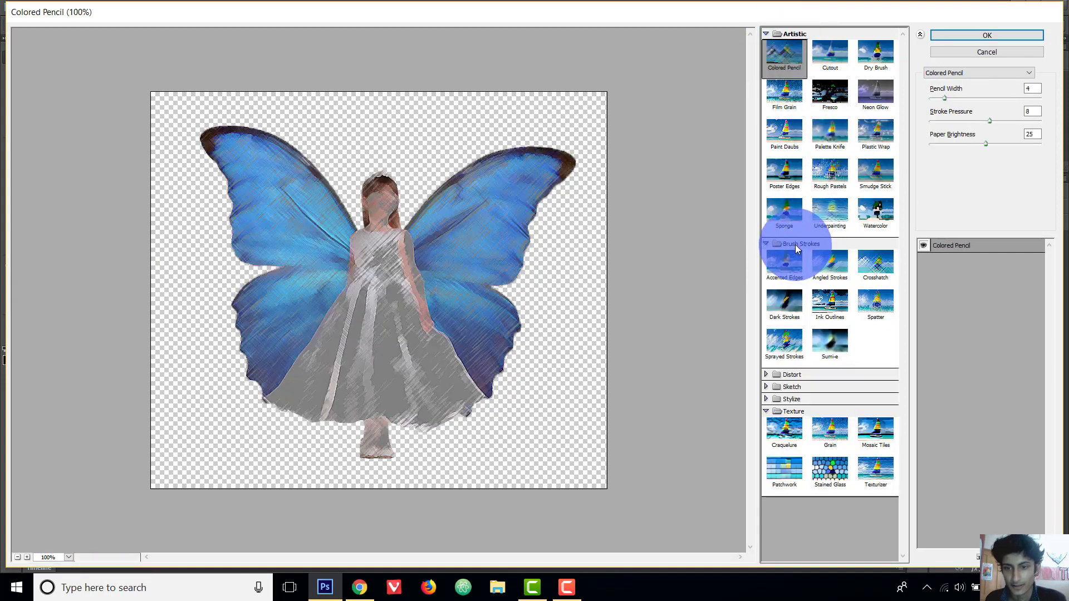
left_click(824, 273)
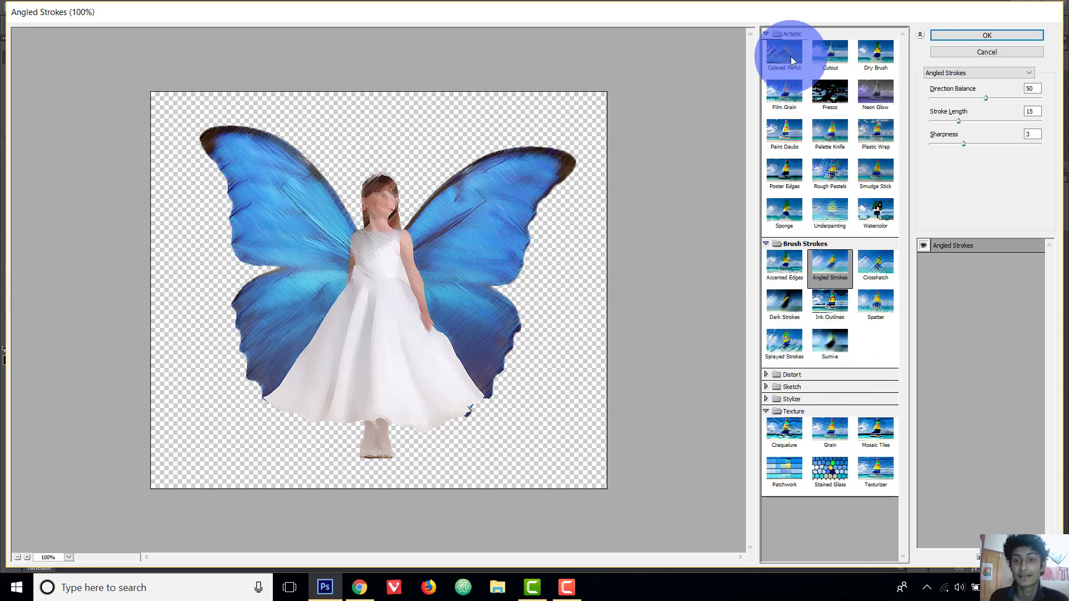
left_click(767, 33)
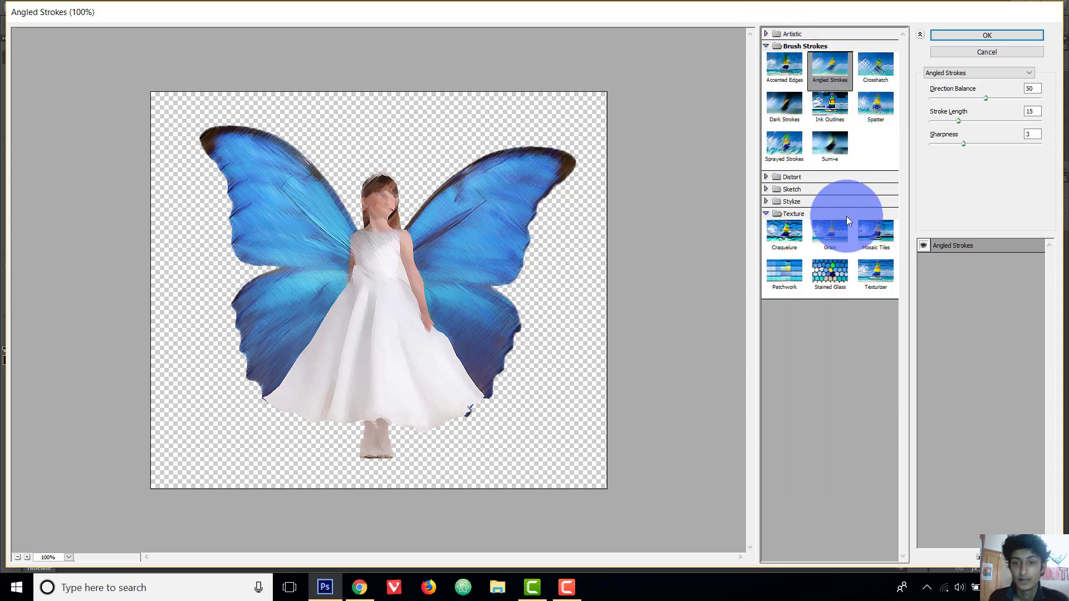
left_click(773, 212)
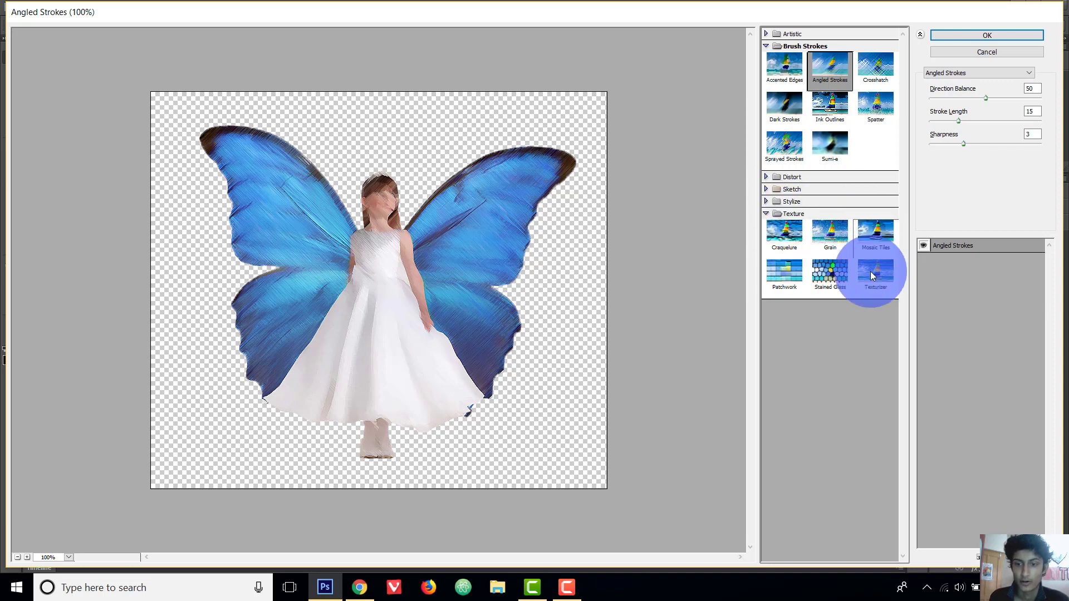
left_click(837, 270)
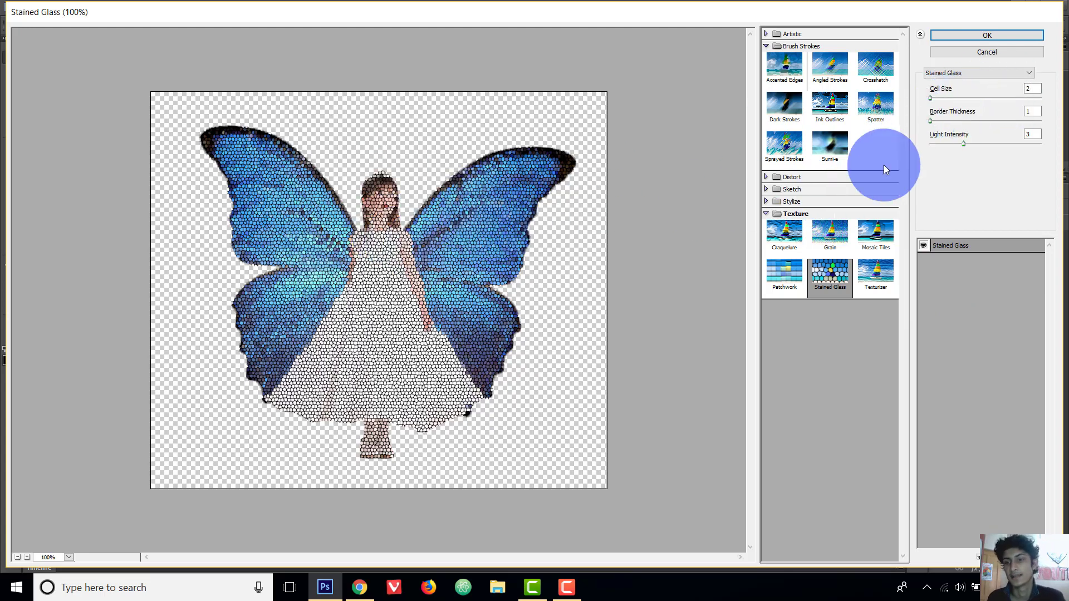
- Enlarge the Stained Glass cell size, set Light Intensity to 4, and apply the filter
mouse_move(930, 98)
left_mouse_down()
mouse_move(1010, 101)
mouse_move(908, 103)
mouse_move(951, 119)
mouse_move(929, 122)
left_mouse_up()
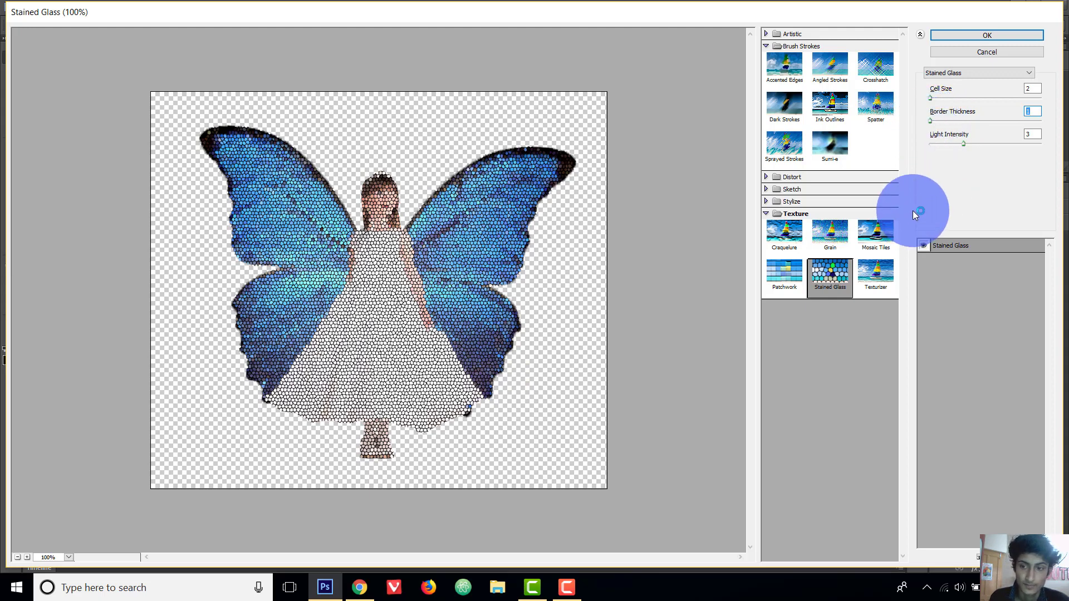
left_click(963, 144)
left_click_drag(965, 146, 983, 145)
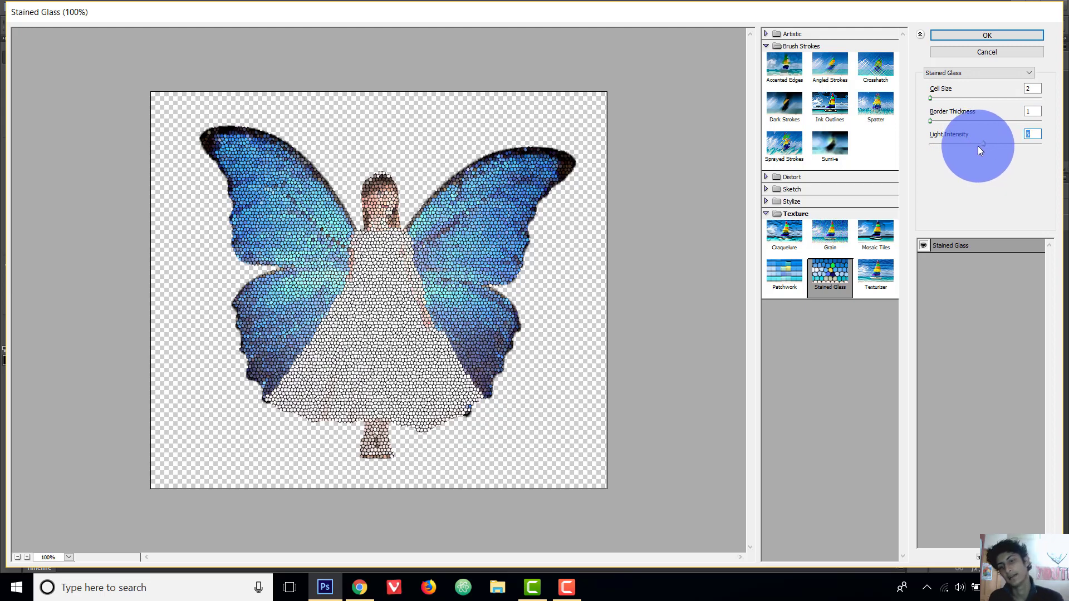
left_click_drag(983, 145, 978, 147)
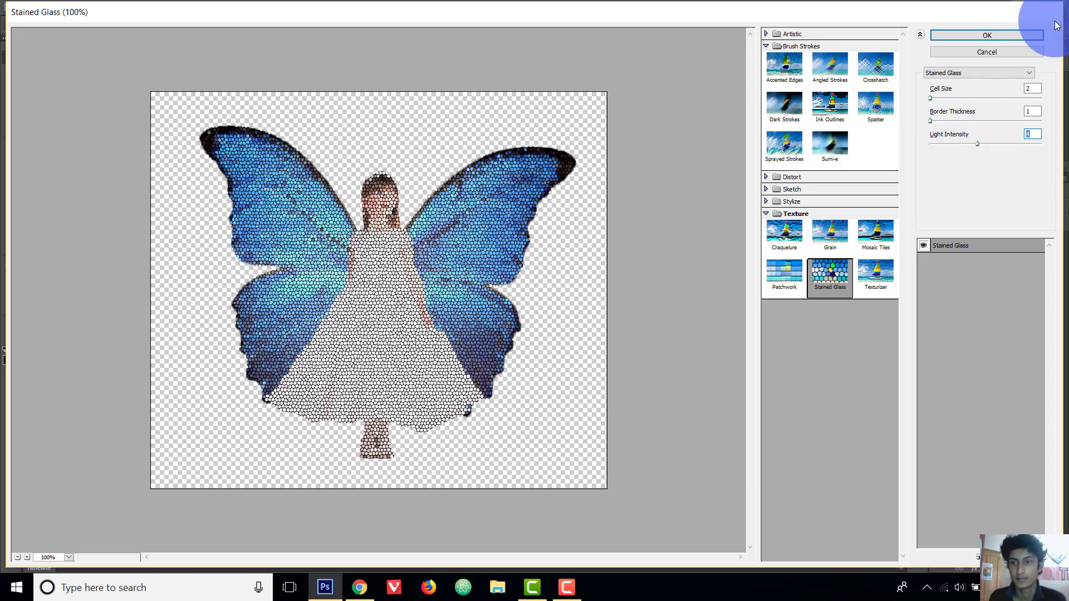
left_click(993, 38)
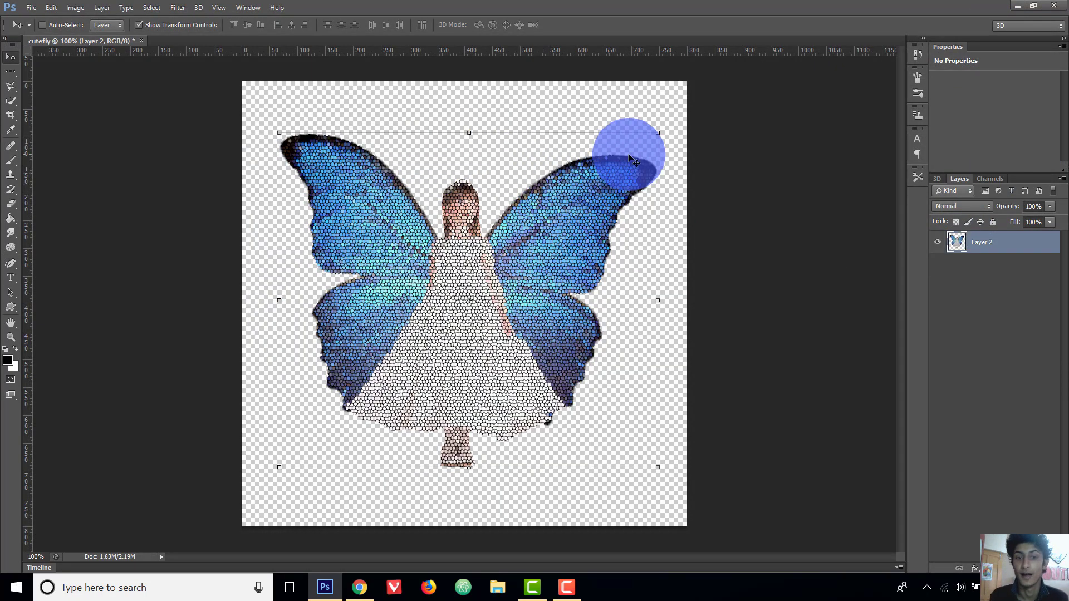
- Bring up the File > Save As dialog for the stained-glass fairy image
left_click(152, 8)
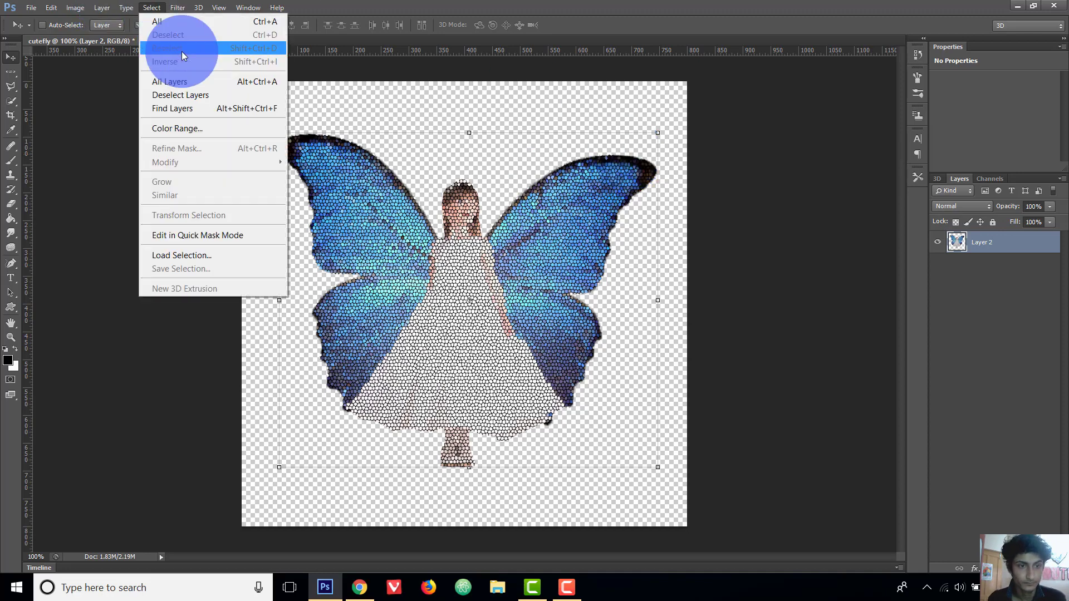
left_click(18, 146)
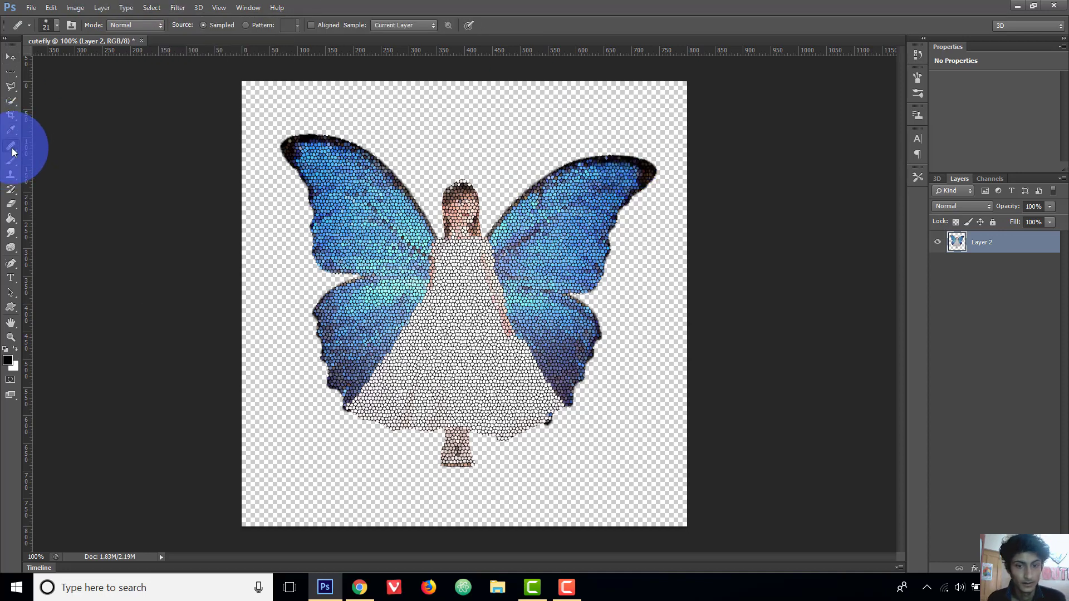
left_click(30, 7)
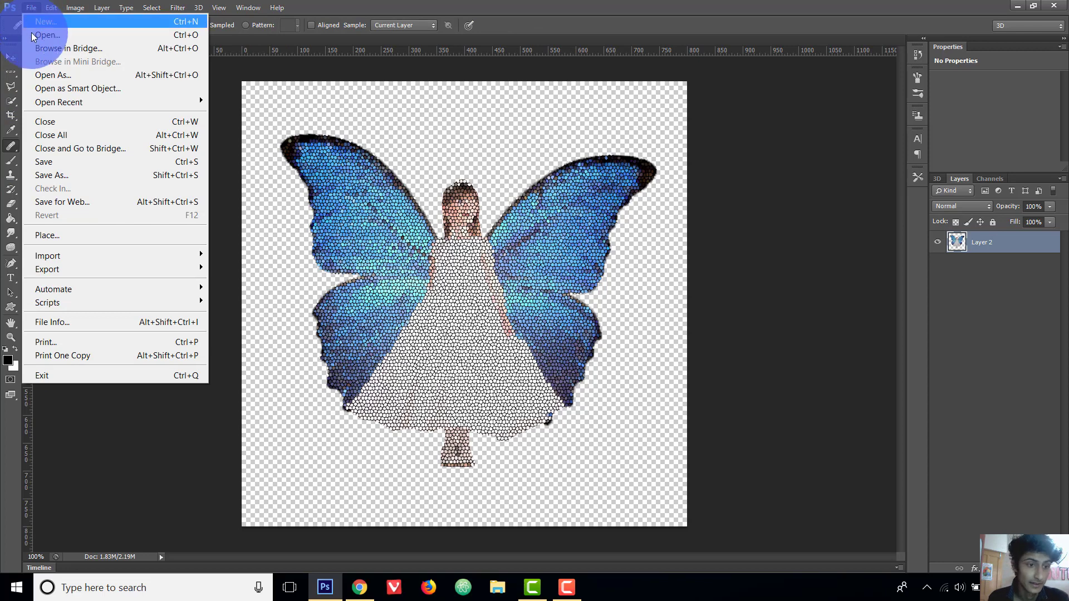
left_click(69, 175)
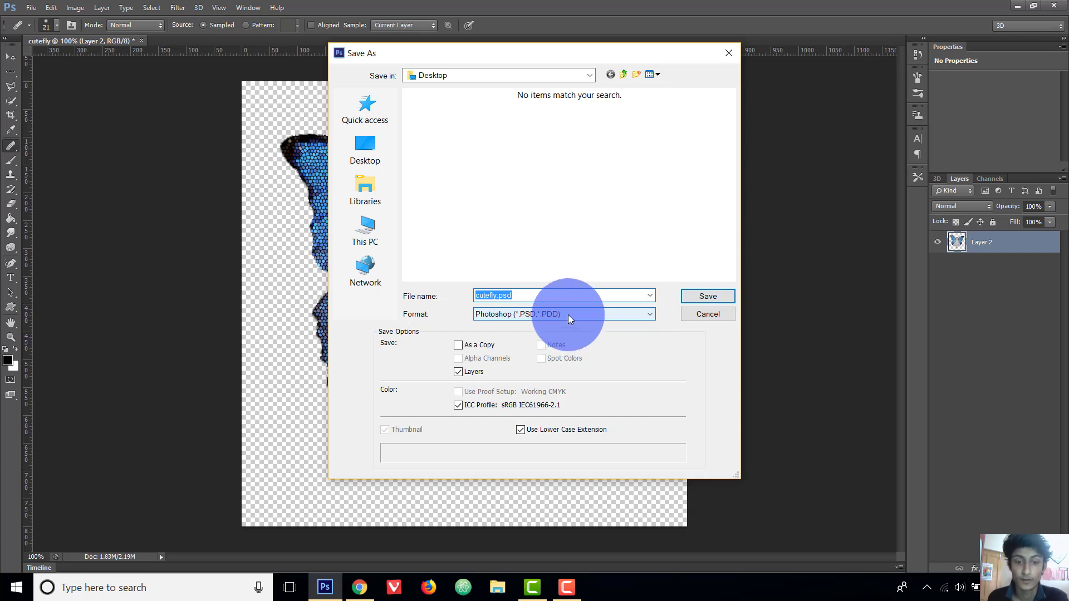
- Save a PNG copy named cutefly.png to the Desktop, accepting the PNG options
left_click(567, 316)
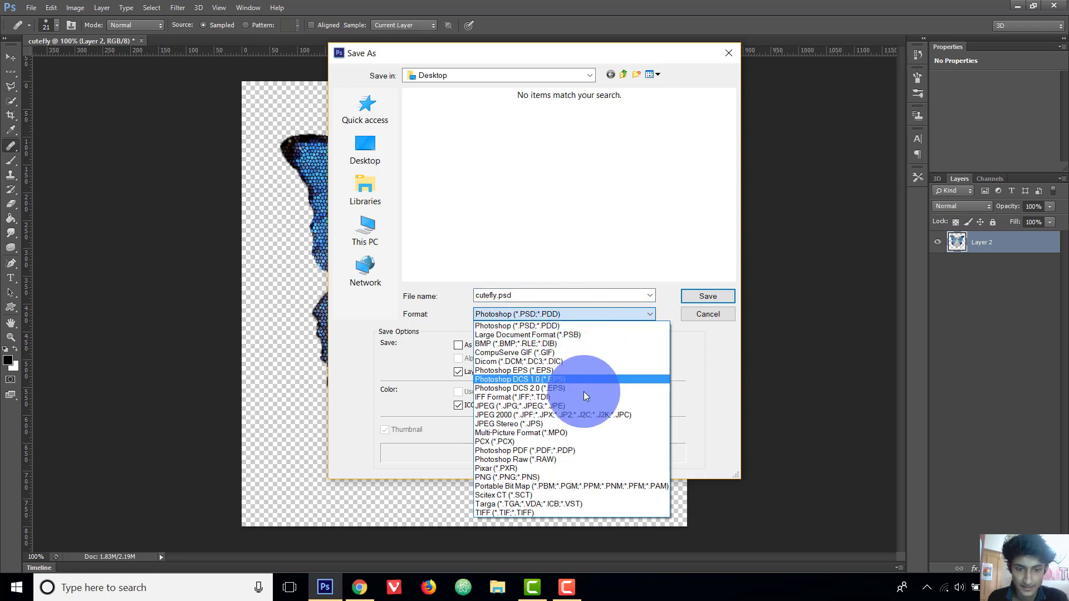
left_click(556, 478)
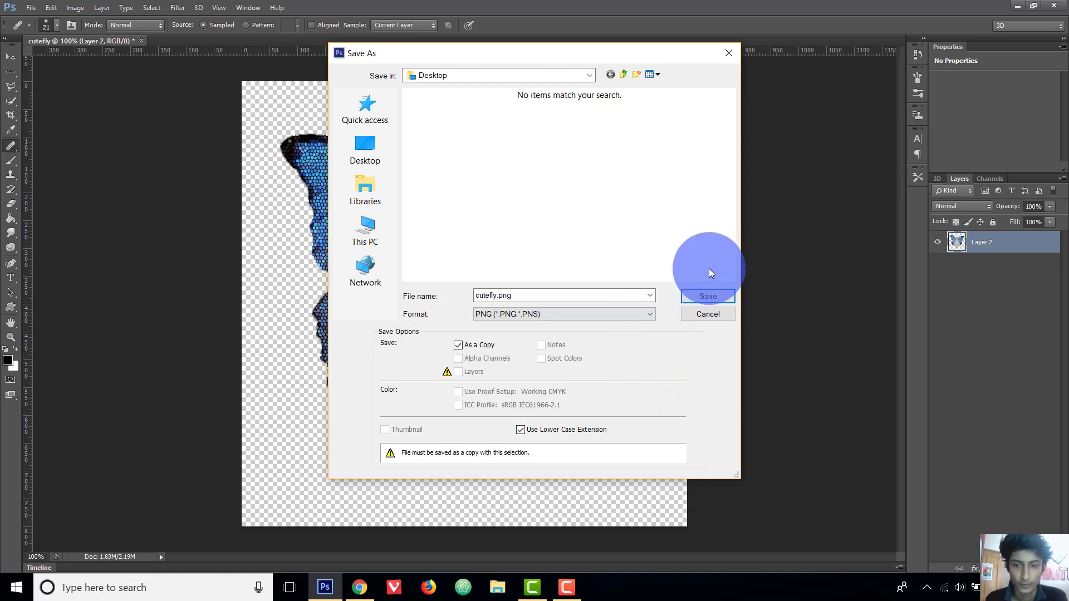
left_click(705, 295)
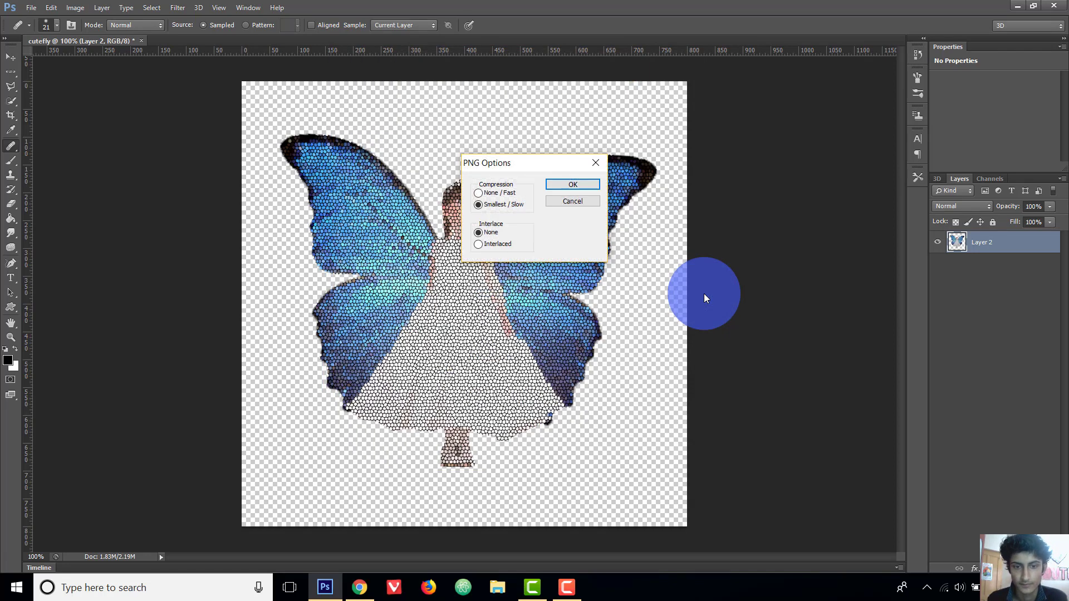
left_click(580, 185)
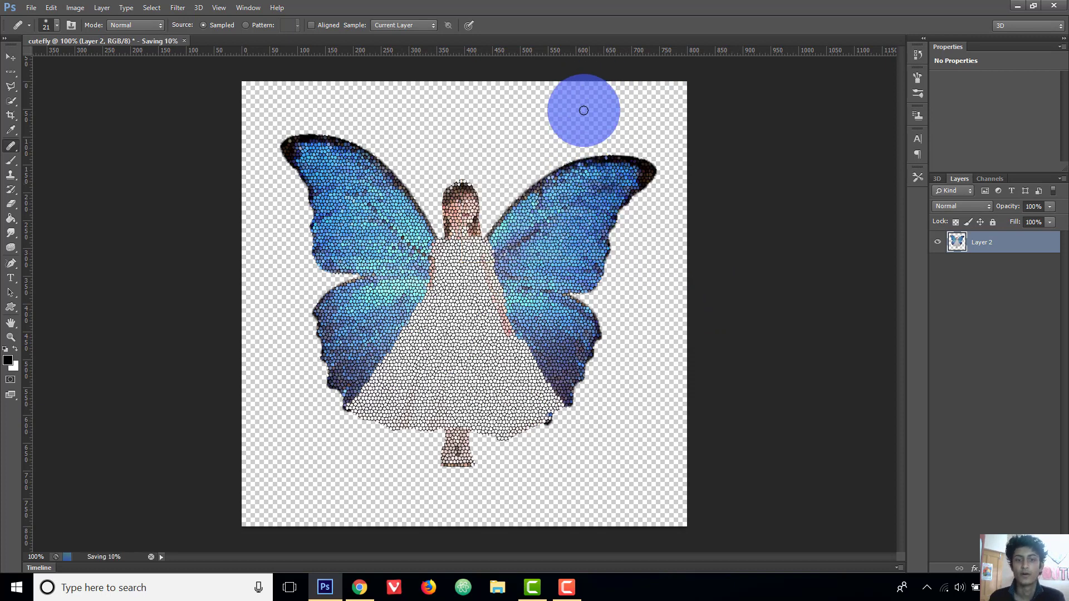